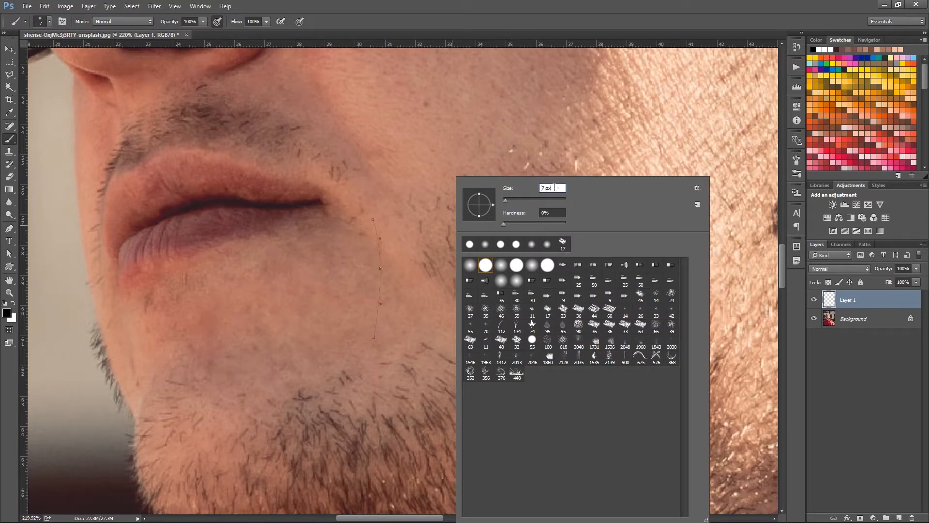
Set the brush size to 2 px and stroke the curved path beside the mouth with the Brush, without simulated pressure.
{"action": "key", "text": "Return"}
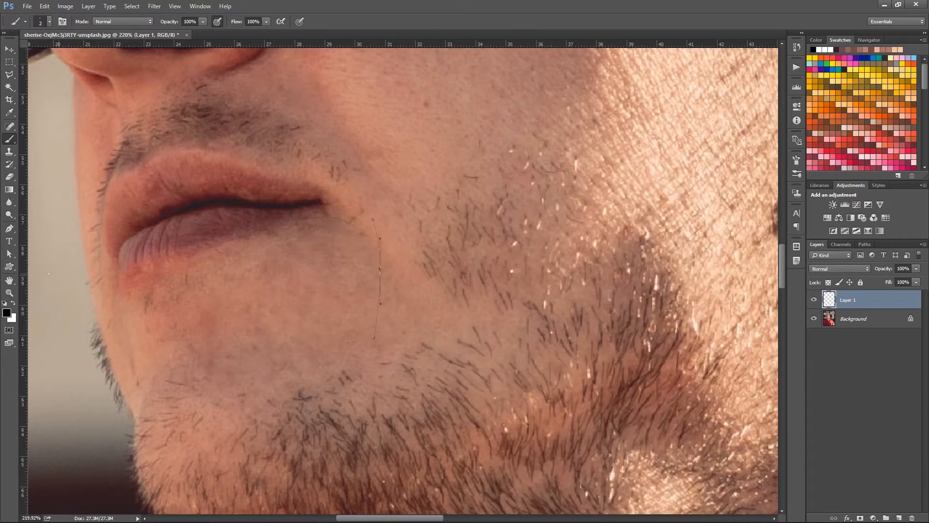
{"action": "left_click", "coordinate": [9, 253]}
{"action": "right_click", "coordinate": [407, 258]}
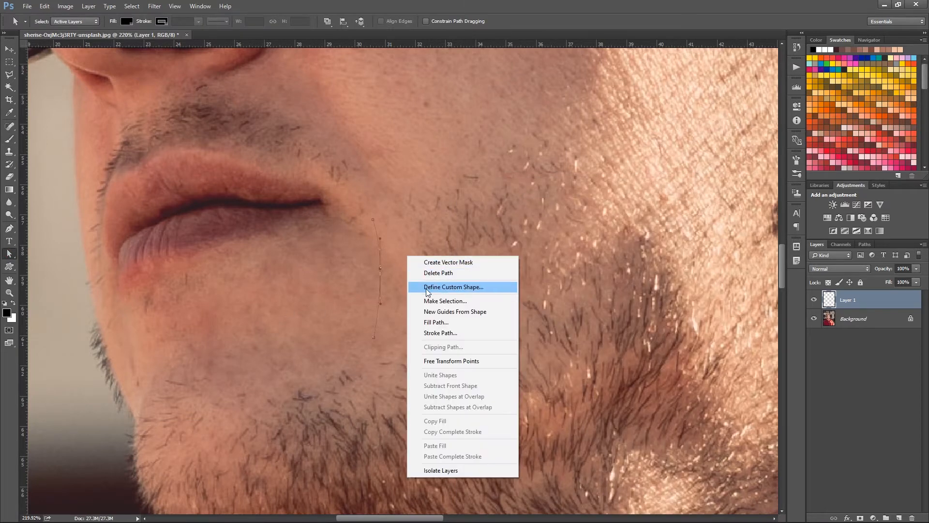
{"action": "left_click", "coordinate": [441, 333]}
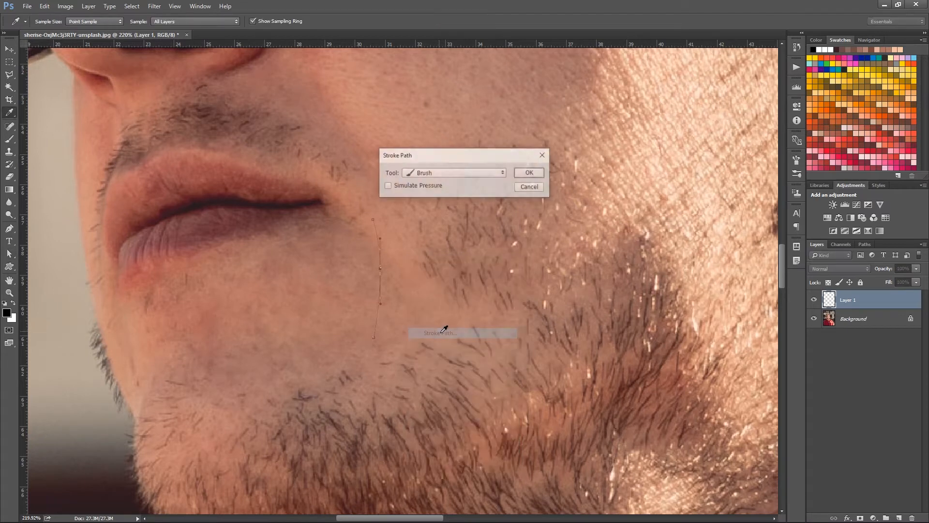
{"action": "left_click", "coordinate": [530, 174]}
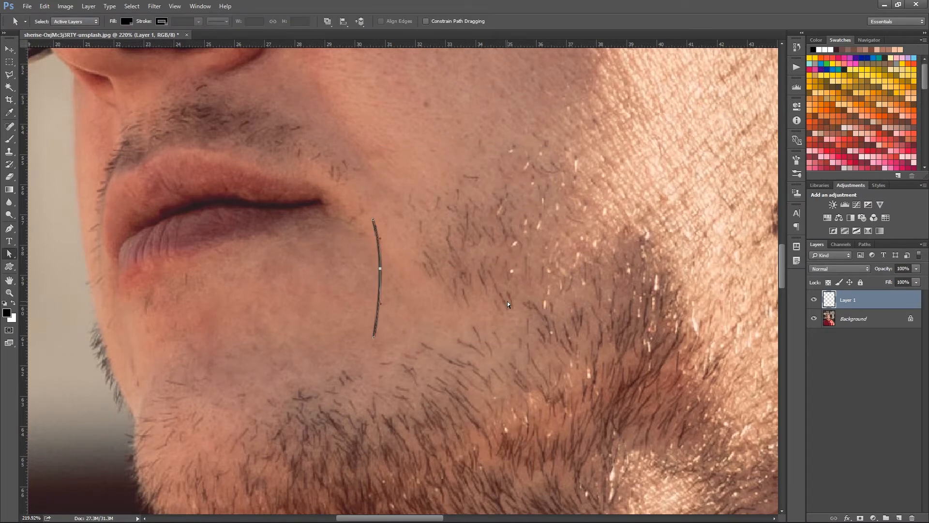
Delete the curved path that was used for the stroke and return to the layer list.
{"action": "left_click", "coordinate": [870, 245]}
{"action": "left_click_drag", "start_coordinate": [849, 266], "coordinate": [912, 517]}
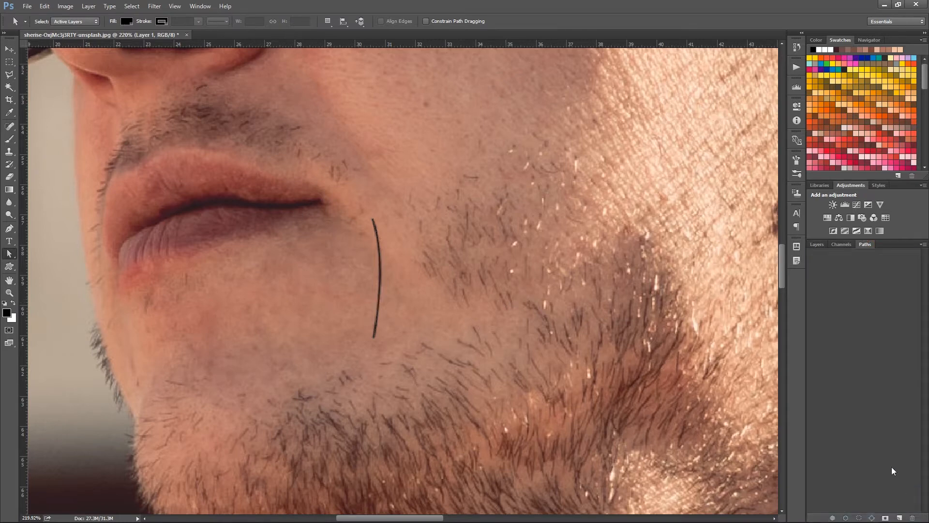
{"action": "left_click", "coordinate": [817, 245]}
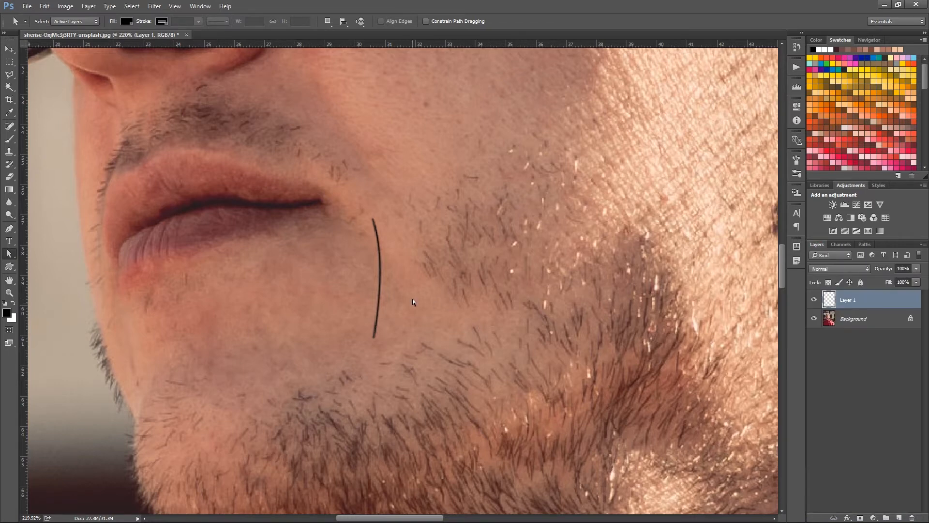
Move the painted hair stroke on Layer 1 slightly upward.
{"action": "left_click", "coordinate": [9, 48]}
{"action": "left_click", "coordinate": [44, 5]}
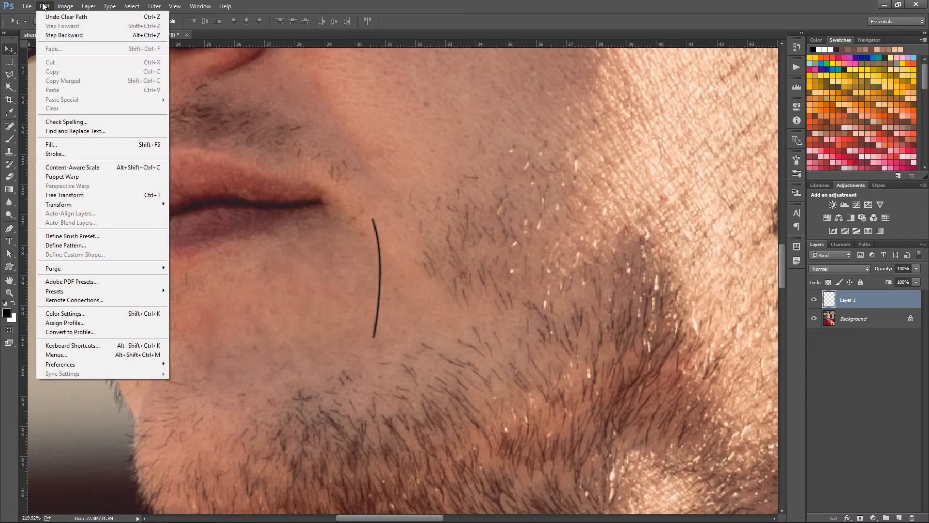
{"action": "left_click", "coordinate": [43, 4]}
{"action": "mouse_move", "coordinate": [369, 289]}
{"action": "left_mouse_down"}
{"action": "mouse_move", "coordinate": [409, 296]}
{"action": "mouse_move", "coordinate": [377, 281]}
{"action": "left_mouse_up"}
{"action": "left_click", "coordinate": [922, 244]}
{"action": "left_click", "coordinate": [823, 217]}
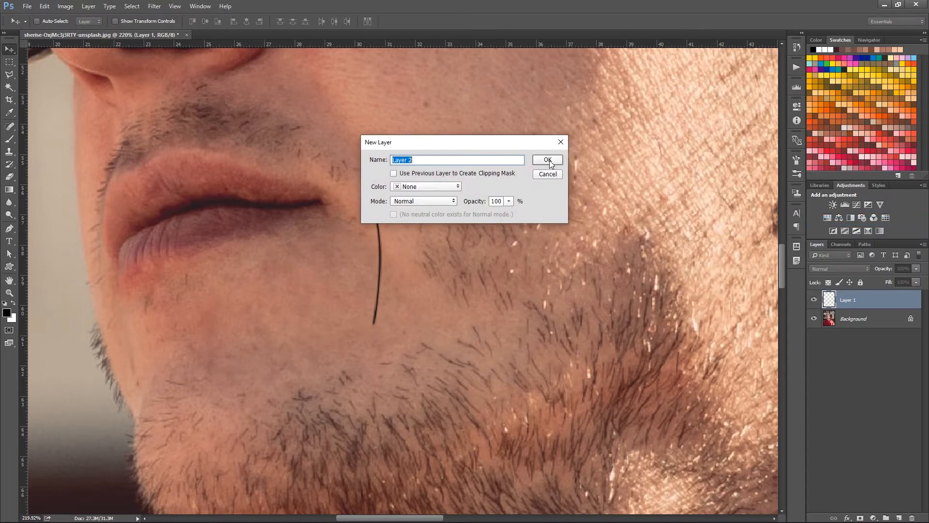
{"action": "left_click", "coordinate": [547, 173]}
Hide the Background layer and draw a square selection around the slightly raised hair stroke.
{"action": "mouse_move", "coordinate": [355, 307]}
{"action": "left_mouse_down"}
{"action": "mouse_move", "coordinate": [357, 290]}
{"action": "mouse_move", "coordinate": [366, 302]}
{"action": "mouse_move", "coordinate": [358, 295]}
{"action": "left_mouse_up"}
{"action": "left_click", "coordinate": [814, 318]}
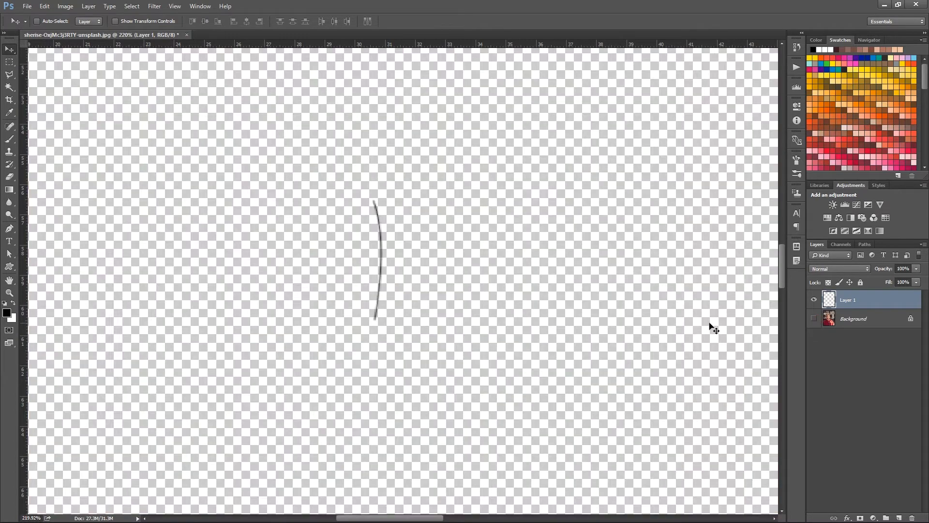
{"action": "left_click", "coordinate": [10, 62]}
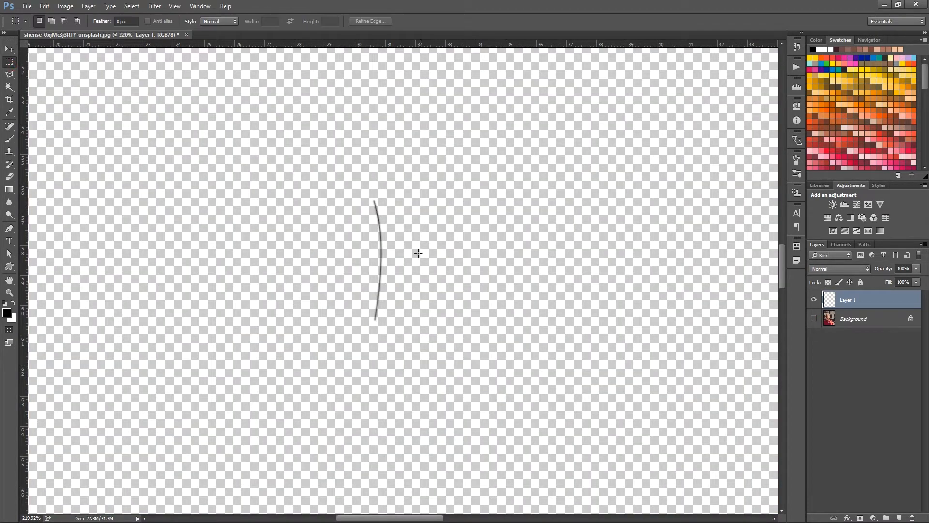
{"action": "mouse_move", "coordinate": [314, 189]}
{"action": "left_mouse_down"}
{"action": "mouse_move", "coordinate": [455, 329]}
{"action": "mouse_move", "coordinate": [428, 312]}
{"action": "left_mouse_up"}
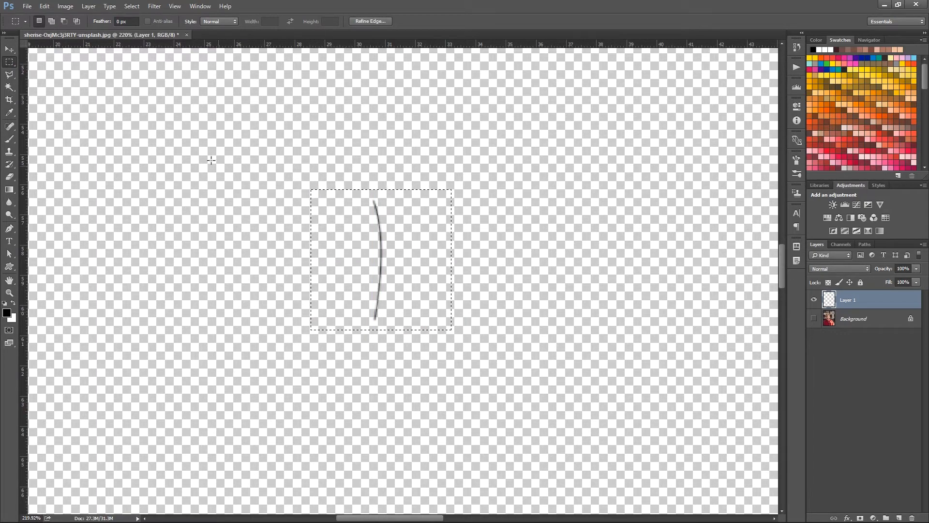
Define the selected hair stroke as a brush preset named "Beard".
{"action": "left_click", "coordinate": [44, 5]}
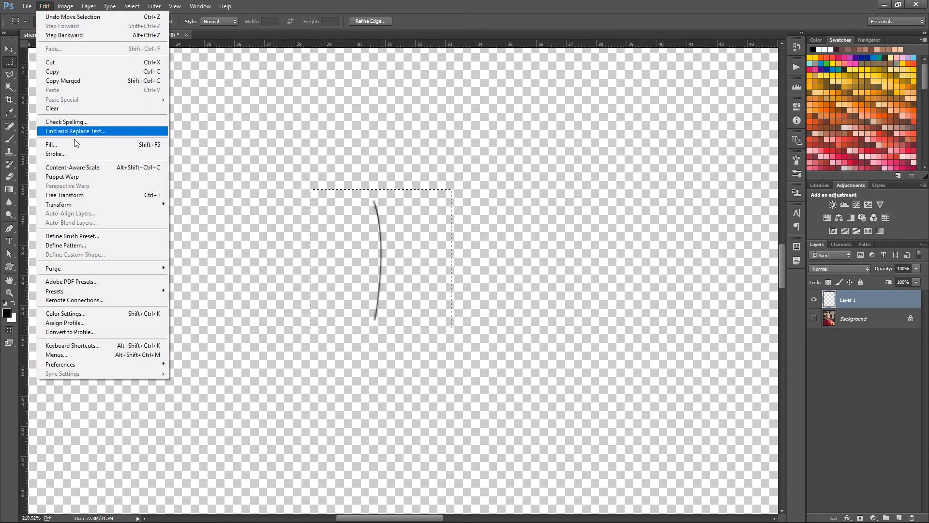
{"action": "left_click", "coordinate": [97, 236]}
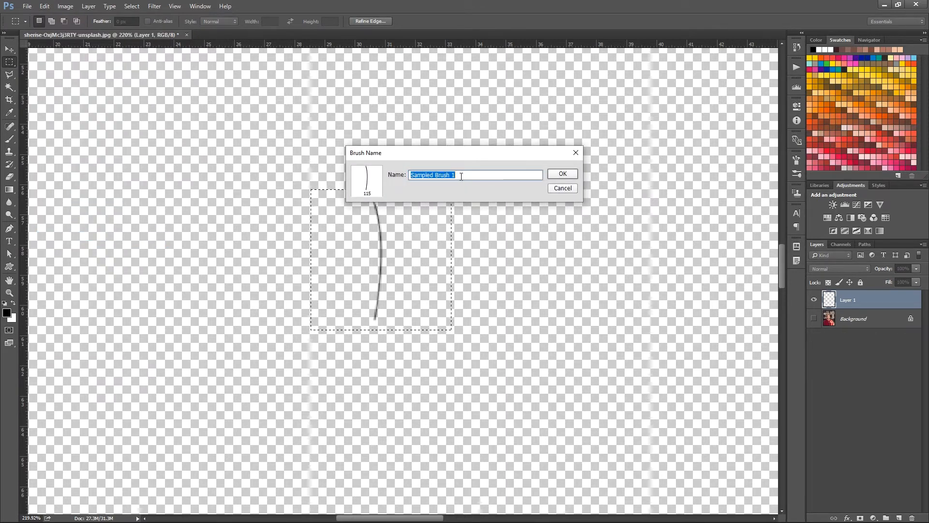
{"action": "left_click", "coordinate": [491, 174]}
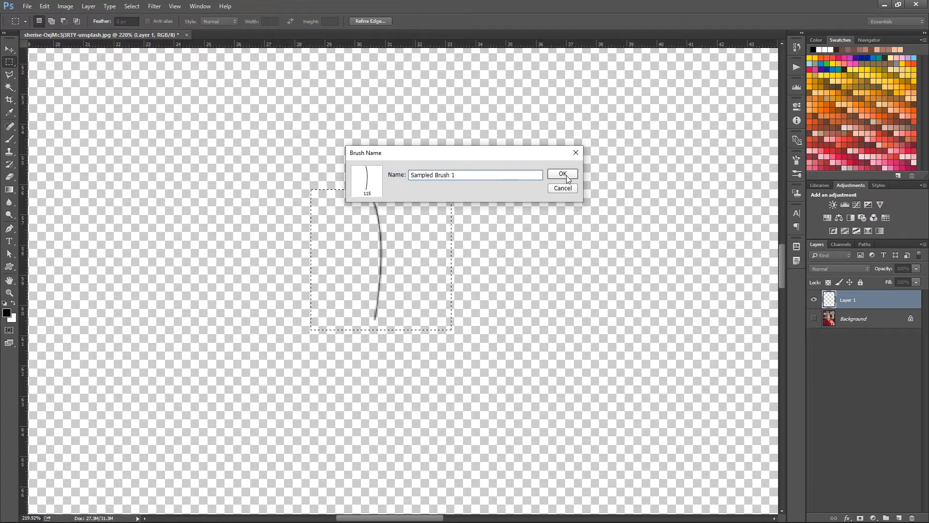
{"action": "double_click", "coordinate": [473, 175]}
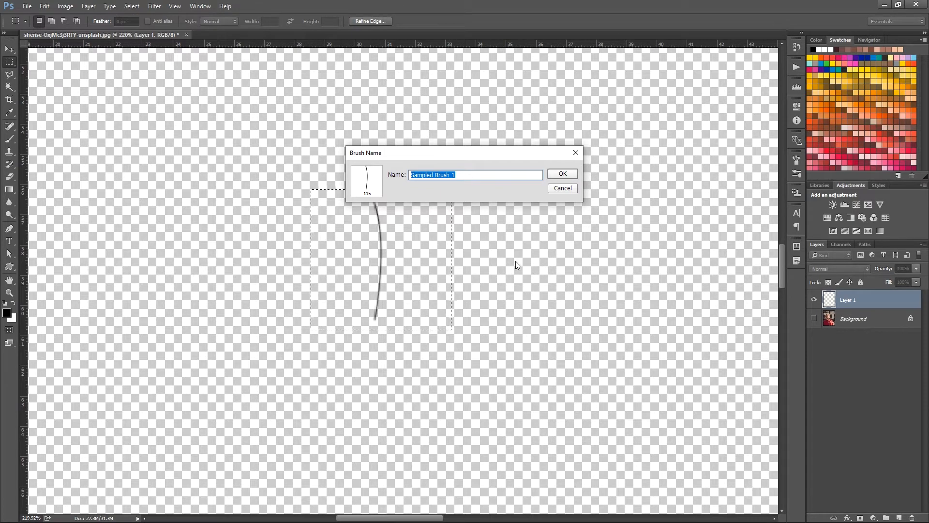
{"action": "type", "text": "Beard"}
{"action": "key", "text": "Return"}
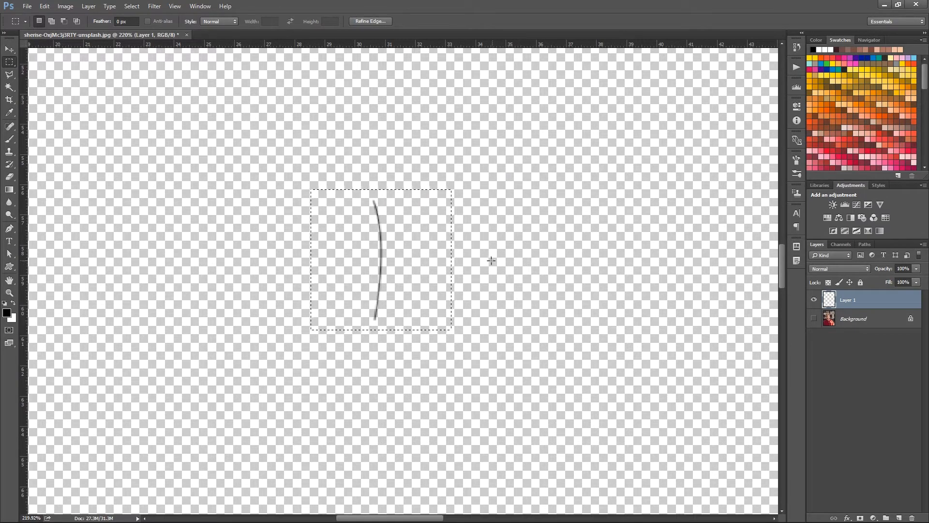
Clear the selection, hide Layer 1, and show and activate the Background layer for painting with the Brush.
{"action": "left_click", "coordinate": [301, 222]}
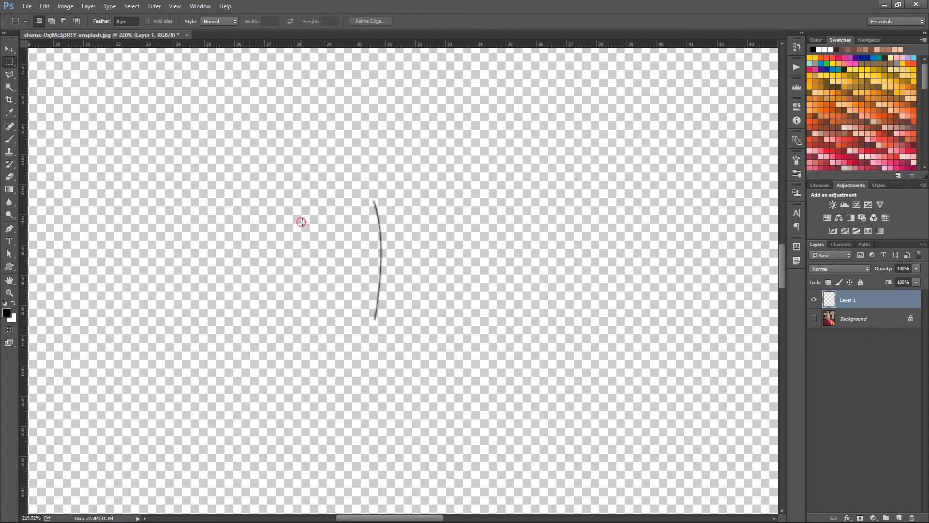
{"action": "key", "text": "v"}
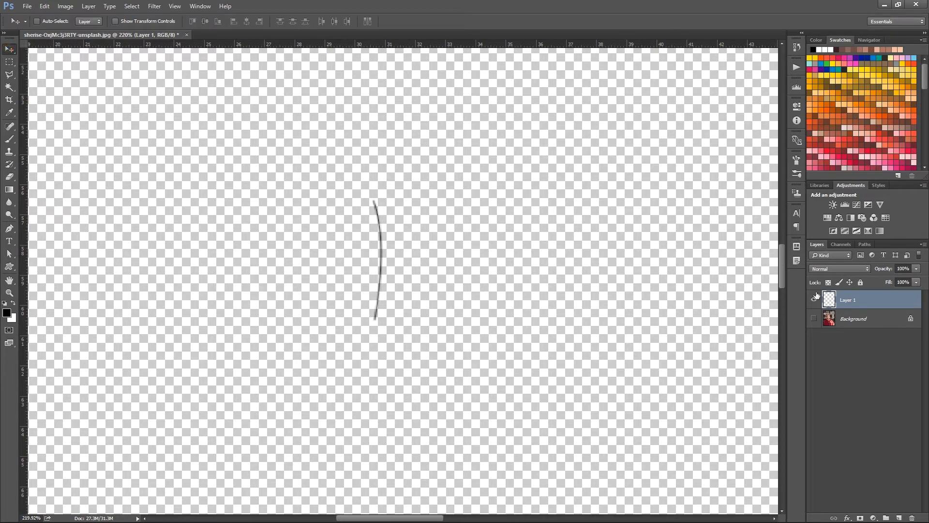
{"action": "left_click", "coordinate": [815, 300]}
{"action": "left_click", "coordinate": [813, 318]}
{"action": "left_click", "coordinate": [828, 318]}
{"action": "key", "text": "b"}
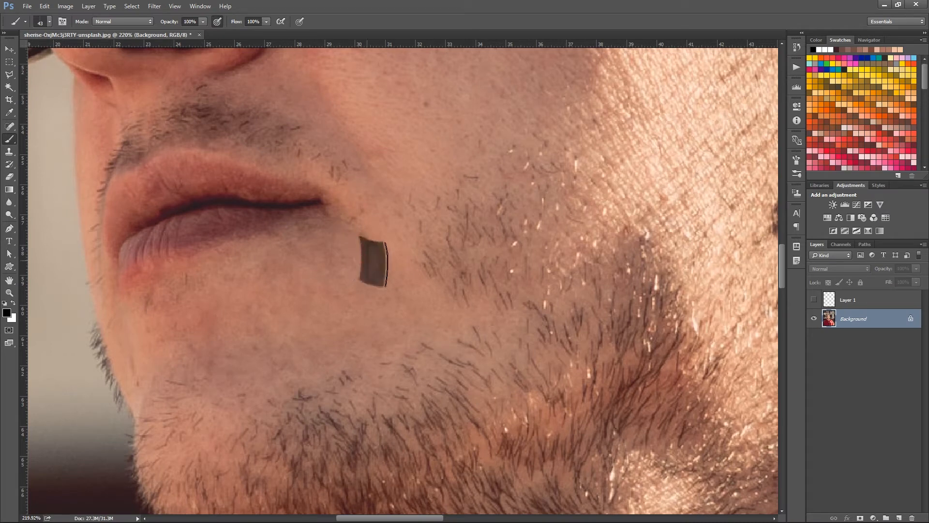
Enable Shape Dynamics with 41% Size Jitter for the hair brush, painting and undoing trial strokes below the mouth before and after.
{"action": "left_click_drag", "start_coordinate": [419, 288], "coordinate": [305, 289]}
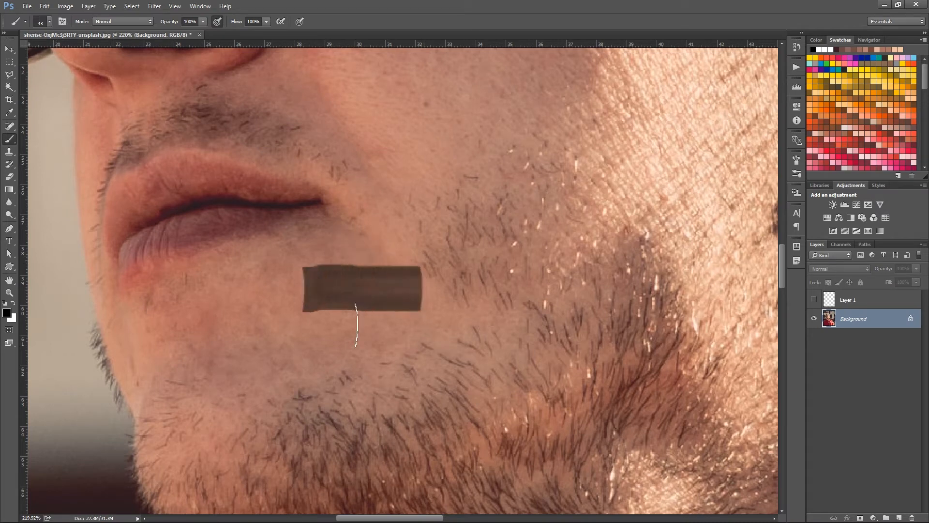
{"action": "key", "text": "ctrl+z"}
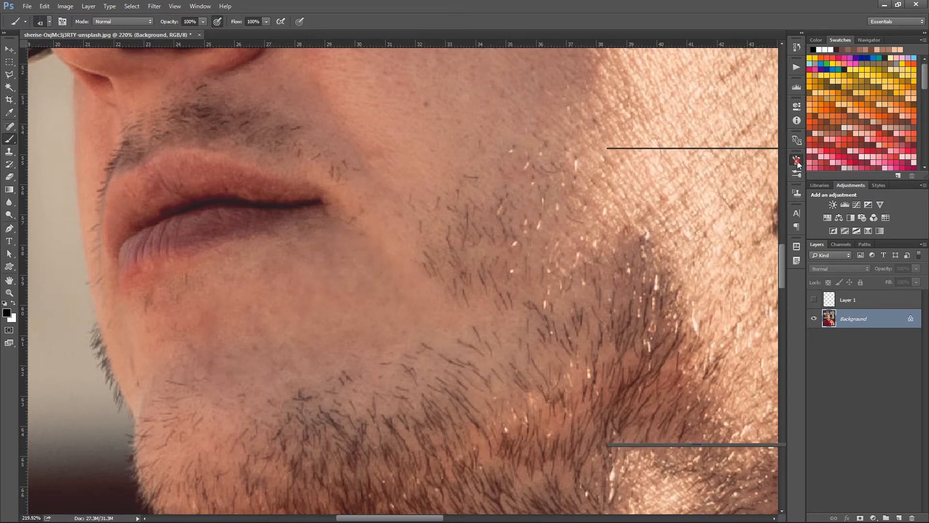
{"action": "left_click", "coordinate": [797, 160]}
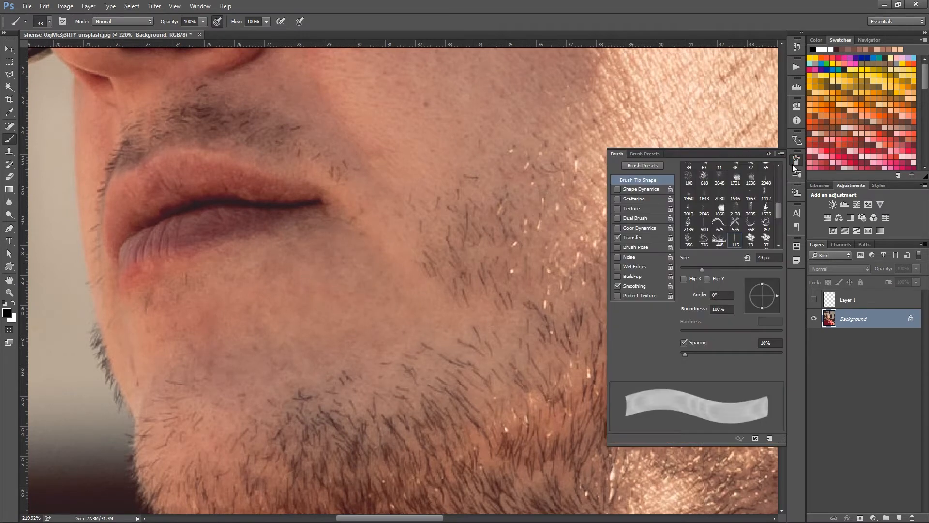
{"action": "left_click", "coordinate": [639, 190]}
{"action": "left_click_drag", "start_coordinate": [681, 176], "coordinate": [724, 176]}
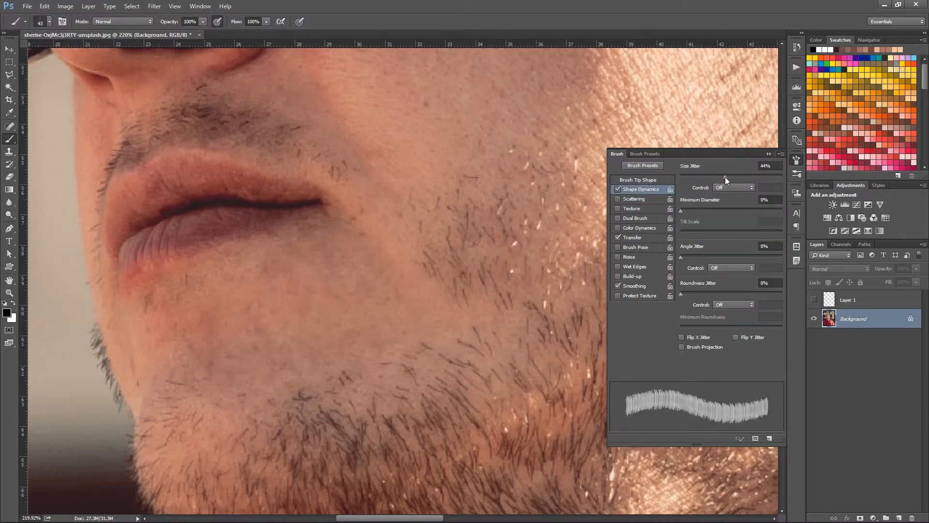
{"action": "left_click_drag", "start_coordinate": [388, 266], "coordinate": [307, 290]}
{"action": "key", "text": "ctrl+z"}
Enable Scattering at 76% with a Count of 1, and paint and undo a trial stroke below the lip.
{"action": "left_click", "coordinate": [647, 199]}
{"action": "left_click_drag", "start_coordinate": [681, 177], "coordinate": [688, 178]}
{"action": "mouse_move", "coordinate": [681, 214]}
{"action": "left_mouse_down"}
{"action": "mouse_move", "coordinate": [690, 214]}
{"action": "mouse_move", "coordinate": [678, 214]}
{"action": "left_mouse_up"}
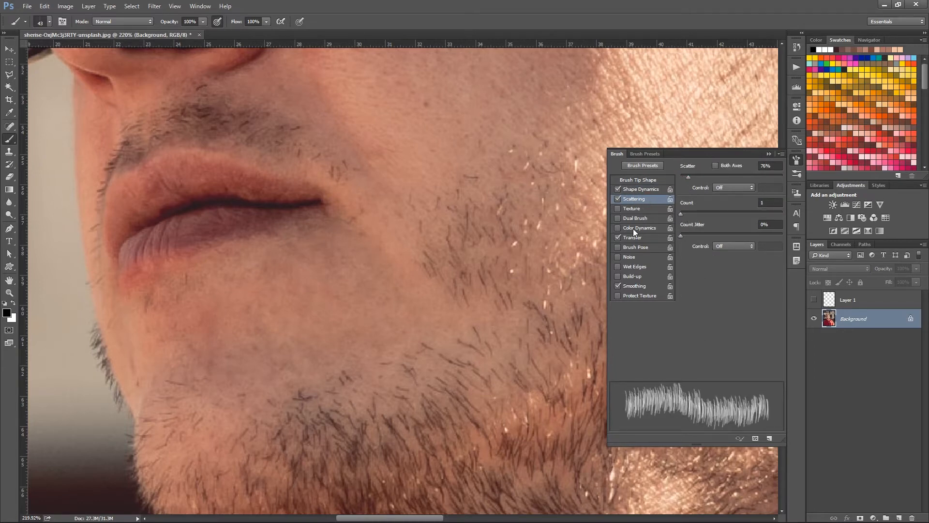
{"action": "left_click_drag", "start_coordinate": [337, 276], "coordinate": [259, 304]}
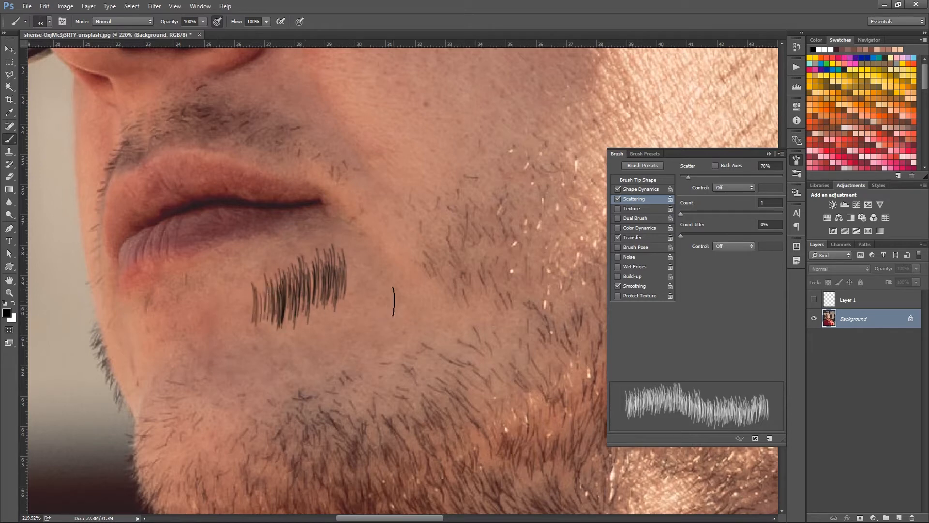
{"action": "key", "text": "ctrl+z"}
Set the brush tip's Spacing to 177%, and paint and undo a trial stroke on the chin.
{"action": "left_click", "coordinate": [634, 190]}
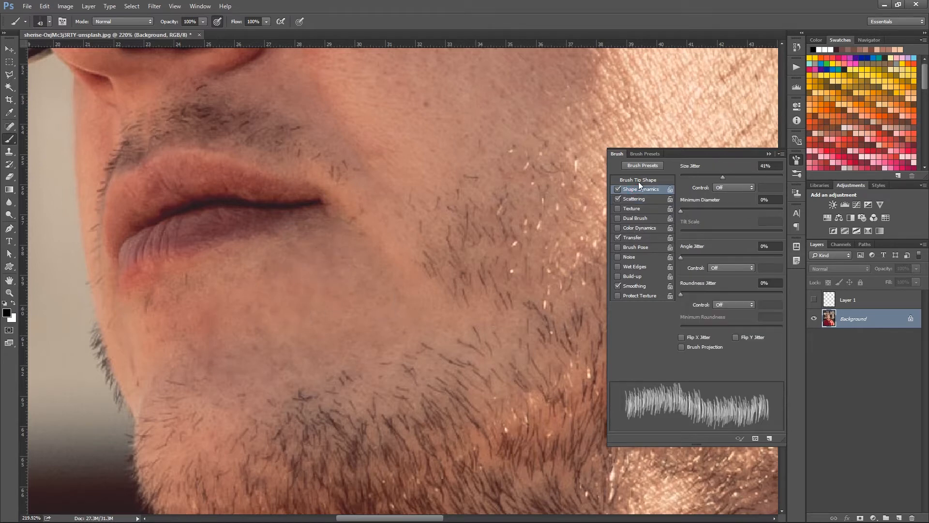
{"action": "left_click", "coordinate": [640, 181]}
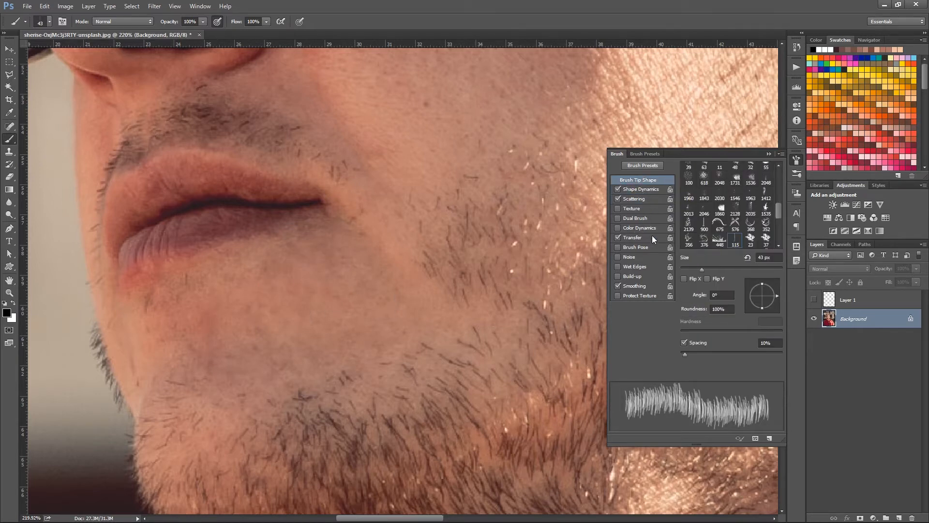
{"action": "left_click_drag", "start_coordinate": [687, 355], "coordinate": [751, 353]}
{"action": "mouse_move", "coordinate": [437, 315]}
{"action": "left_mouse_down"}
{"action": "mouse_move", "coordinate": [377, 311]}
{"action": "mouse_move", "coordinate": [344, 351]}
{"action": "left_mouse_up"}
{"action": "key", "text": "ctrl+z"}
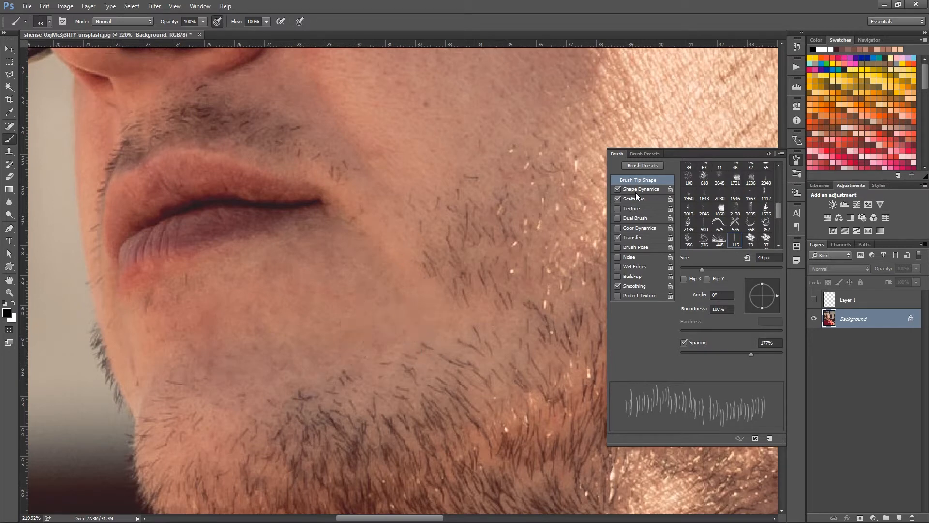
Set Shape Dynamics to 7% Angle Jitter, 16% Roundness Jitter and 78% Minimum Diameter, undoing a trial stroke along the way.
{"action": "left_click", "coordinate": [637, 191]}
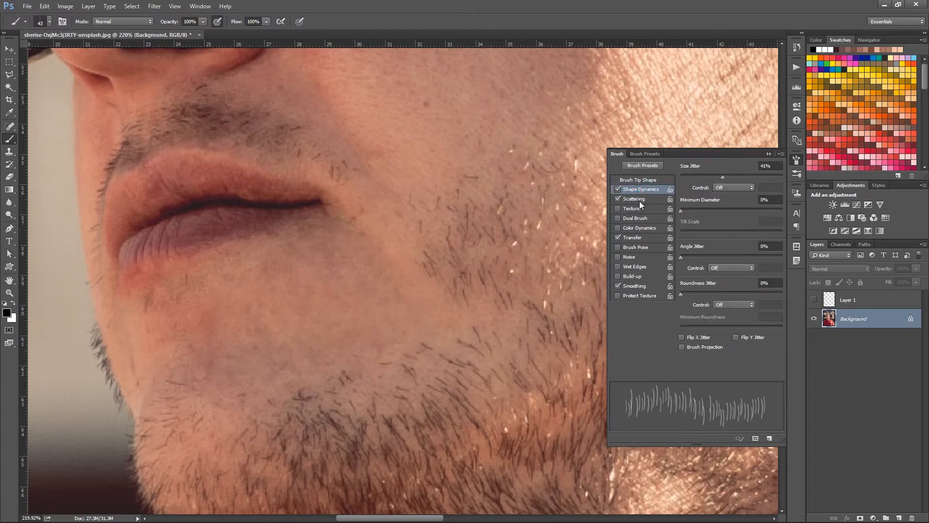
{"action": "left_click_drag", "start_coordinate": [681, 257], "coordinate": [683, 259]}
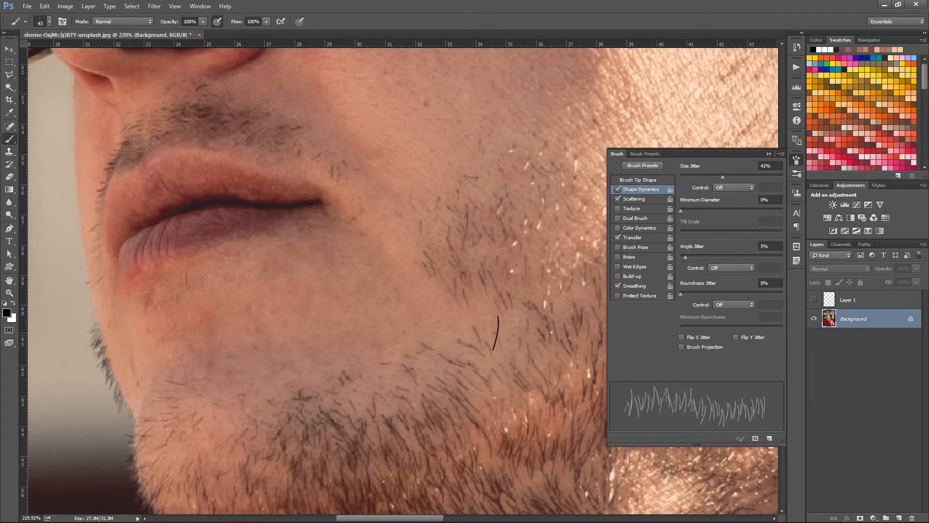
{"action": "mouse_move", "coordinate": [421, 308]}
{"action": "left_mouse_down"}
{"action": "mouse_move", "coordinate": [446, 324]}
{"action": "mouse_move", "coordinate": [445, 338]}
{"action": "mouse_move", "coordinate": [398, 368]}
{"action": "left_mouse_up"}
{"action": "key", "text": "ctrl+z"}
{"action": "left_click", "coordinate": [687, 293]}
{"action": "left_click_drag", "start_coordinate": [681, 211], "coordinate": [751, 213]}
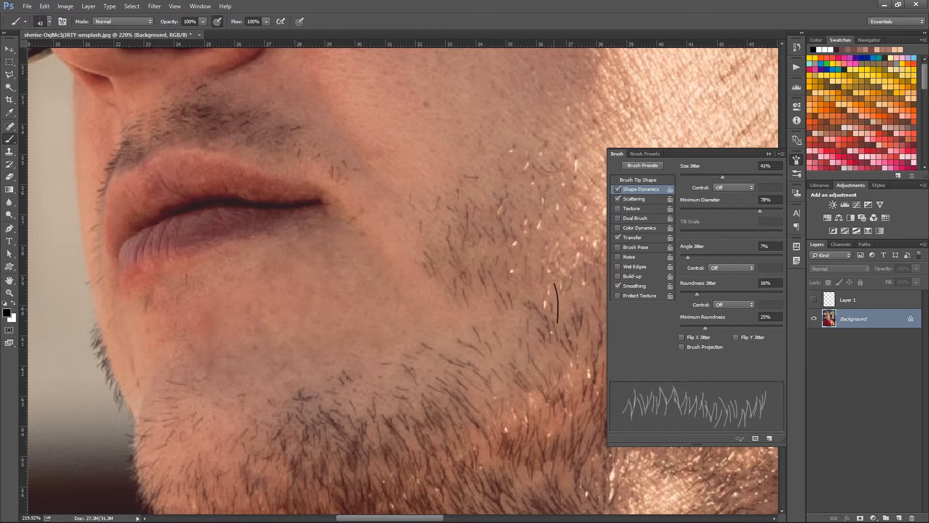
Fine-tune the brush's Scatter amount, and paint and undo a trial stroke on the jaw.
{"action": "left_click", "coordinate": [627, 198]}
{"action": "left_click_drag", "start_coordinate": [684, 213], "coordinate": [682, 213]}
{"action": "left_click", "coordinate": [685, 178]}
{"action": "left_click_drag", "start_coordinate": [685, 178], "coordinate": [688, 181]}
{"action": "mouse_move", "coordinate": [438, 303]}
{"action": "left_mouse_down"}
{"action": "mouse_move", "coordinate": [472, 329]}
{"action": "mouse_move", "coordinate": [508, 334]}
{"action": "left_mouse_up"}
{"action": "key", "text": "ctrl+z"}
Set the brush tip's Spacing to 198% and its Size to 40 px, and paint and undo a trial stroke.
{"action": "left_click", "coordinate": [634, 237]}
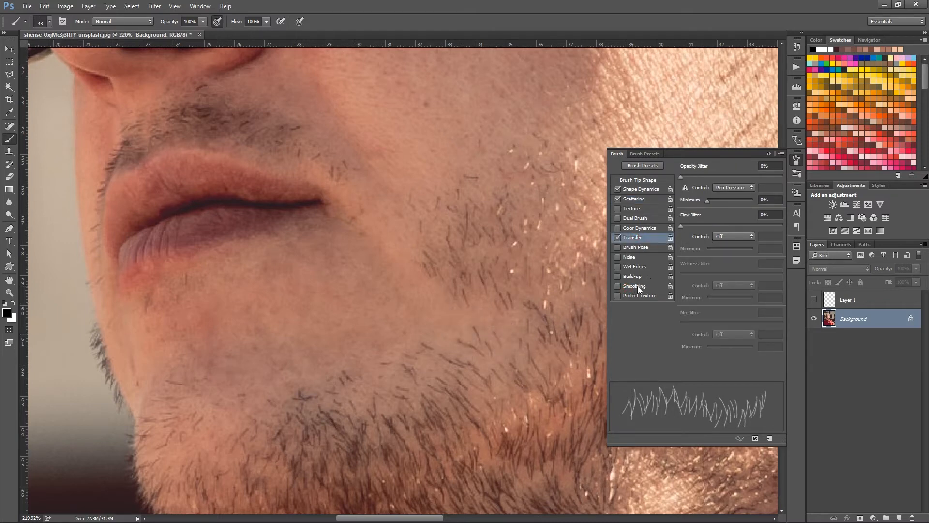
{"action": "left_click", "coordinate": [638, 180]}
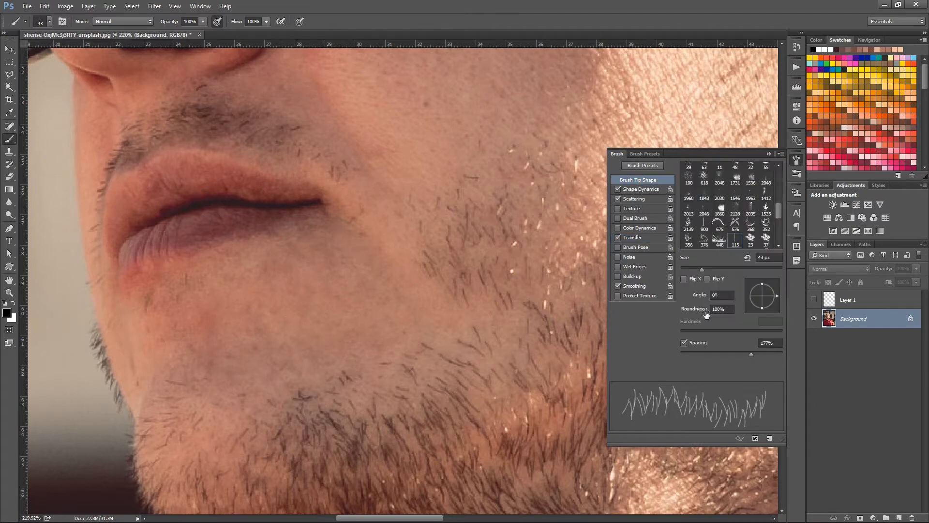
{"action": "mouse_move", "coordinate": [735, 354]}
{"action": "left_mouse_down"}
{"action": "mouse_move", "coordinate": [724, 353]}
{"action": "mouse_move", "coordinate": [756, 354]}
{"action": "left_mouse_up"}
{"action": "left_click_drag", "start_coordinate": [701, 268], "coordinate": [700, 269]}
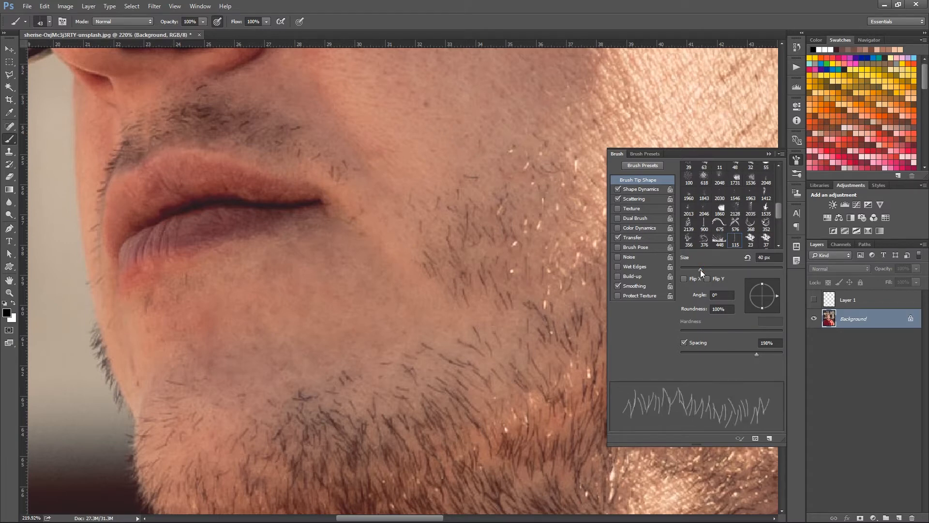
{"action": "mouse_move", "coordinate": [433, 311]}
{"action": "left_mouse_down"}
{"action": "mouse_move", "coordinate": [450, 331]}
{"action": "mouse_move", "coordinate": [439, 345]}
{"action": "mouse_move", "coordinate": [449, 359]}
{"action": "mouse_move", "coordinate": [463, 346]}
{"action": "mouse_move", "coordinate": [473, 354]}
{"action": "left_mouse_up"}
{"action": "key", "text": "ctrl+z"}
Reduce the beard brush's size to 26 px.
{"action": "key", "text": "bracketleft"}
{"action": "key", "text": "bracketleft"}
{"action": "key", "text": "bracketleft"}
{"action": "left_click_drag", "start_coordinate": [693, 269], "coordinate": [694, 269]}
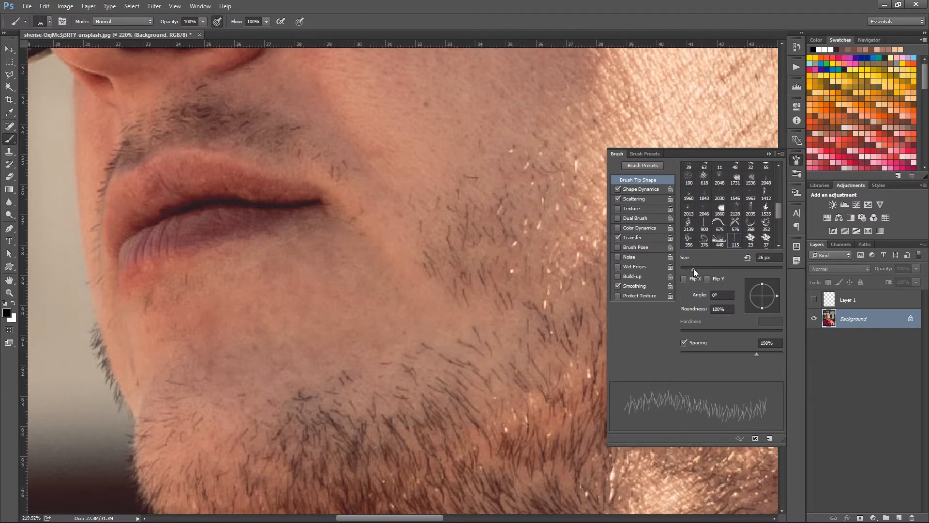
Set the brush tip's Spacing to 292%, painting and undoing trial strokes on the jaw before and after the change.
{"action": "mouse_move", "coordinate": [431, 301]}
{"action": "left_mouse_down"}
{"action": "mouse_move", "coordinate": [445, 317]}
{"action": "mouse_move", "coordinate": [441, 341]}
{"action": "left_mouse_up"}
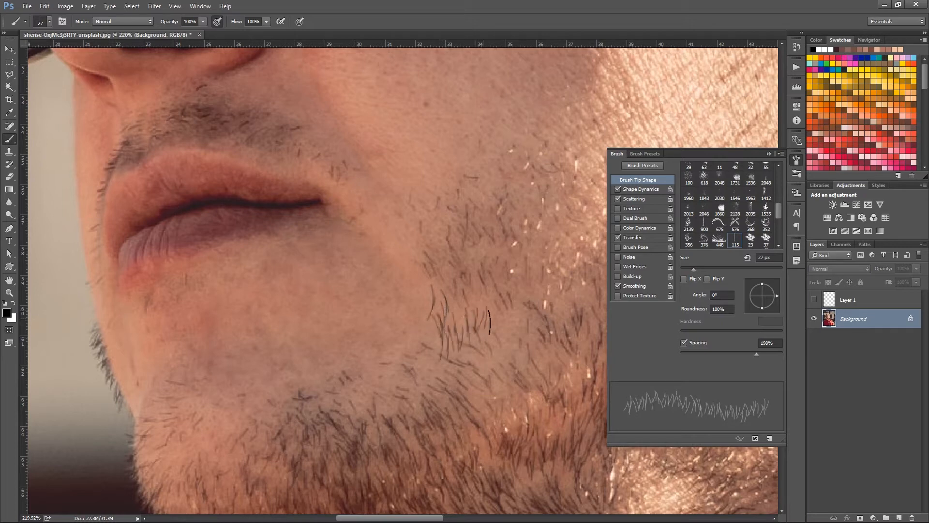
{"action": "key", "text": "ctrl+z"}
{"action": "left_click_drag", "start_coordinate": [755, 351], "coordinate": [762, 354]}
{"action": "left_click_drag", "start_coordinate": [440, 313], "coordinate": [428, 366]}
{"action": "mouse_move", "coordinate": [465, 312]}
{"action": "left_mouse_down"}
{"action": "mouse_move", "coordinate": [501, 341]}
{"action": "mouse_move", "coordinate": [518, 375]}
{"action": "mouse_move", "coordinate": [456, 303]}
{"action": "mouse_move", "coordinate": [477, 377]}
{"action": "mouse_move", "coordinate": [453, 402]}
{"action": "mouse_move", "coordinate": [425, 380]}
{"action": "left_mouse_up"}
{"action": "key", "text": "ctrl+z"}
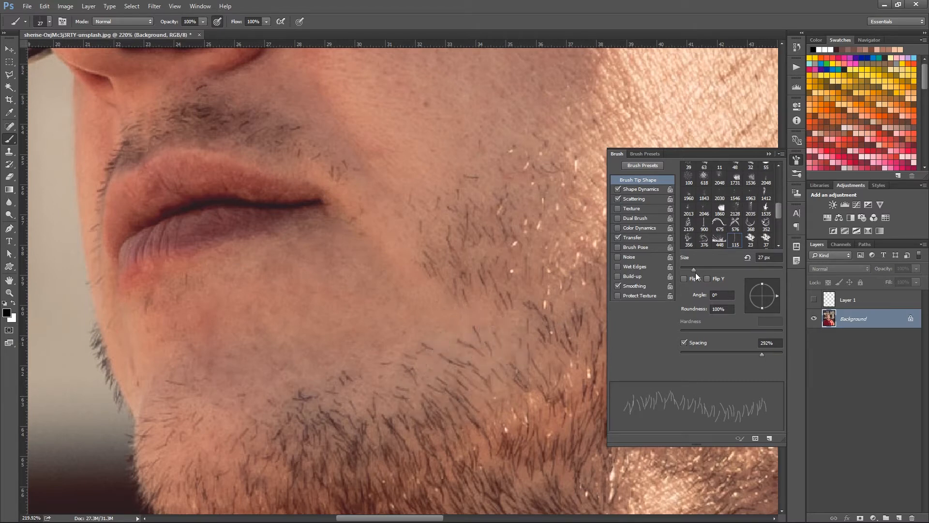
Set the beard brush's Size to 34 px, and paint and undo a trial stroke on the jaw.
{"action": "left_click", "coordinate": [697, 269]}
{"action": "left_click_drag", "start_coordinate": [455, 296], "coordinate": [421, 378]}
{"action": "key", "text": "ctrl+z"}
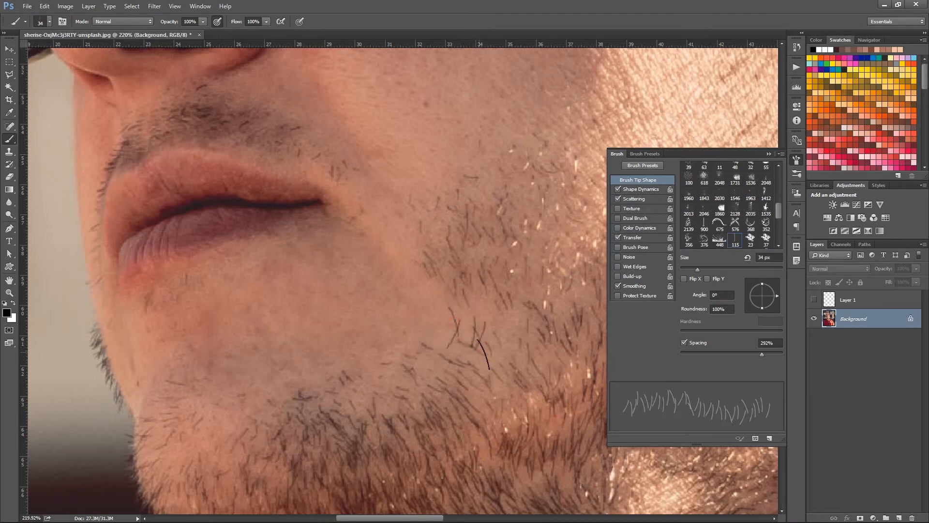
Try the brush tip at Angles of 37° and 7°, and paint and undo several trial strokes on the jaw.
{"action": "left_click_drag", "start_coordinate": [773, 297], "coordinate": [774, 287]}
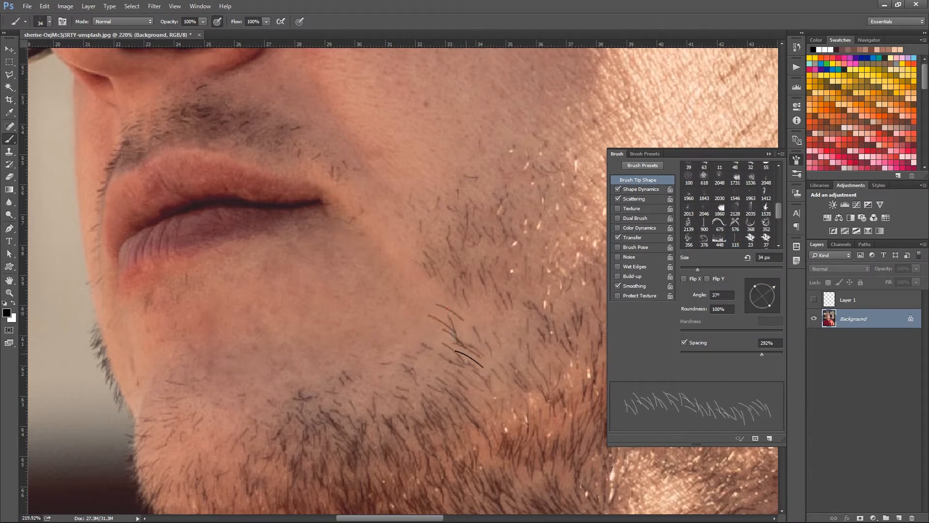
{"action": "left_click_drag", "start_coordinate": [762, 303], "coordinate": [777, 294]}
{"action": "mouse_move", "coordinate": [446, 323]}
{"action": "left_mouse_down"}
{"action": "mouse_move", "coordinate": [447, 357]}
{"action": "mouse_move", "coordinate": [469, 364]}
{"action": "left_mouse_up"}
{"action": "mouse_move", "coordinate": [484, 327]}
{"action": "left_mouse_down"}
{"action": "mouse_move", "coordinate": [502, 337]}
{"action": "mouse_move", "coordinate": [500, 390]}
{"action": "left_mouse_up"}
{"action": "left_click_drag", "start_coordinate": [464, 314], "coordinate": [491, 387]}
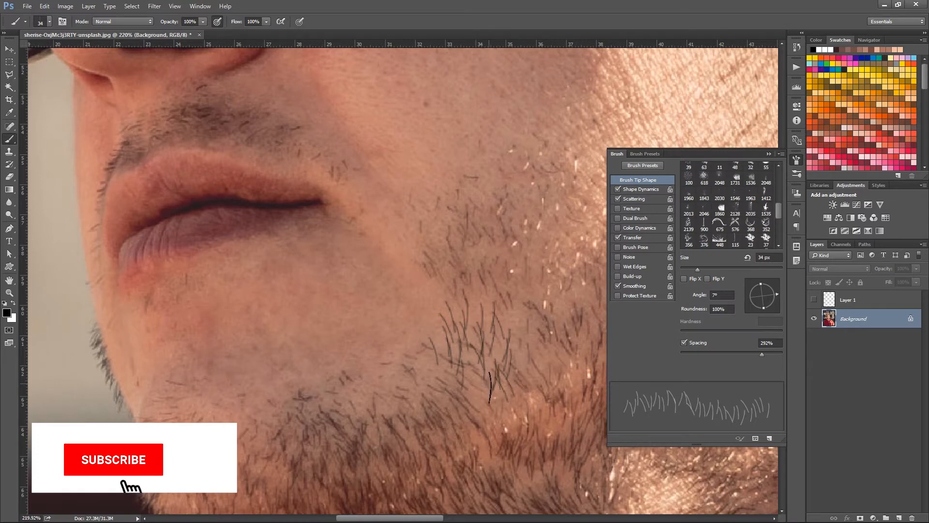
{"action": "key", "text": "ctrl+alt+z"}
{"action": "key", "text": "ctrl+alt+z"}
{"action": "key", "text": "ctrl+alt+z"}
{"action": "key", "text": "ctrl+alt+z"}
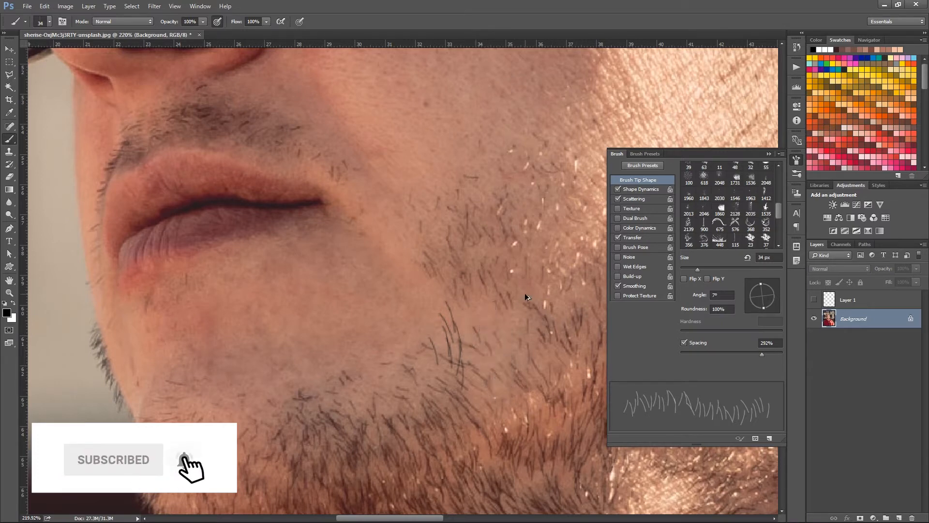
Set the foreground colour to the dark brown #321915, starting from a colour sampled from the beard.
{"action": "left_click", "coordinate": [7, 313]}
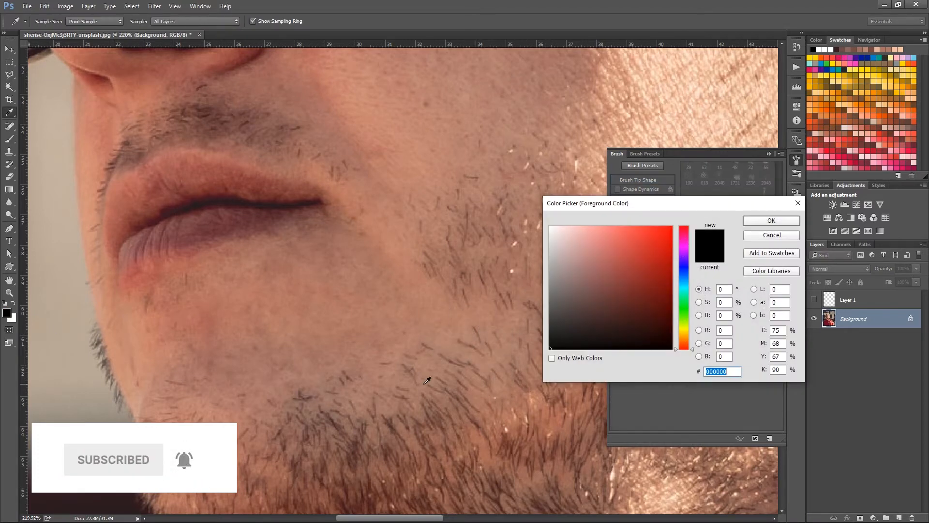
{"action": "left_click", "coordinate": [393, 424]}
{"action": "left_click_drag", "start_coordinate": [617, 315], "coordinate": [620, 325]}
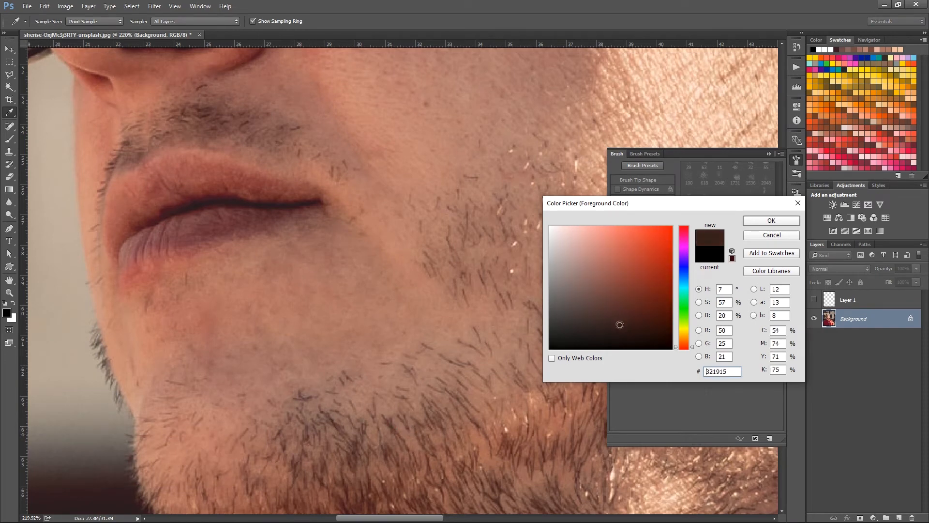
{"action": "left_click", "coordinate": [765, 222]}
Paint a few trial hairs on the jaw in the dark brown colour and undo them.
{"action": "left_click", "coordinate": [446, 313]}
{"action": "left_click", "coordinate": [458, 328]}
{"action": "left_click", "coordinate": [450, 343]}
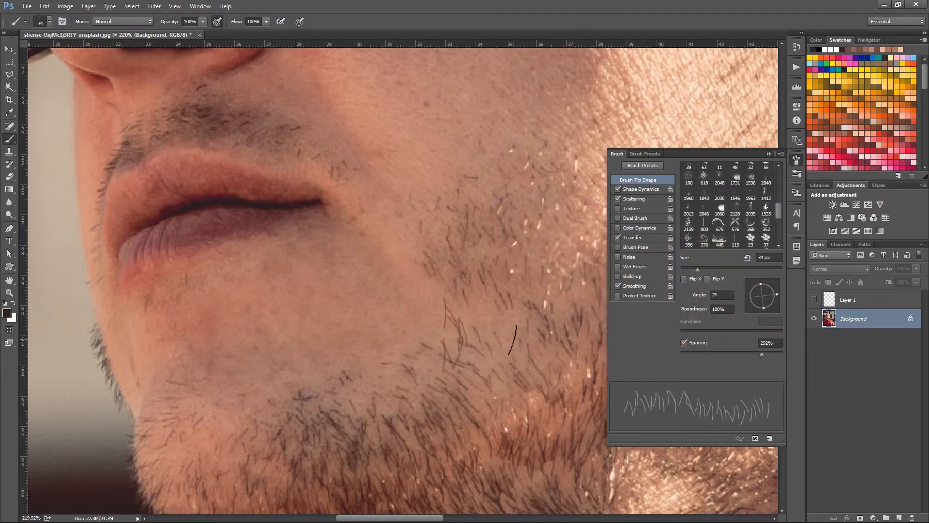
{"action": "key", "text": "ctrl+alt+z"}
{"action": "key", "text": "ctrl+alt+z"}
{"action": "key", "text": "ctrl+alt+z"}
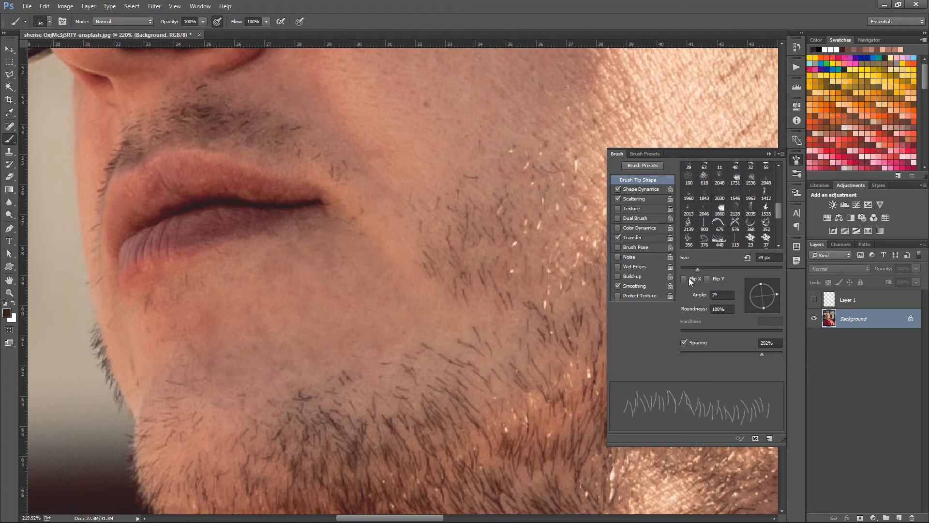
Set the beard brush's Size to 38 px and paint trial hairs between the cheek and the jaw.
{"action": "left_click_drag", "start_coordinate": [698, 269], "coordinate": [700, 269]}
{"action": "left_click_drag", "start_coordinate": [446, 321], "coordinate": [458, 356]}
{"action": "left_click_drag", "start_coordinate": [472, 314], "coordinate": [494, 358]}
{"action": "left_click_drag", "start_coordinate": [444, 321], "coordinate": [473, 351]}
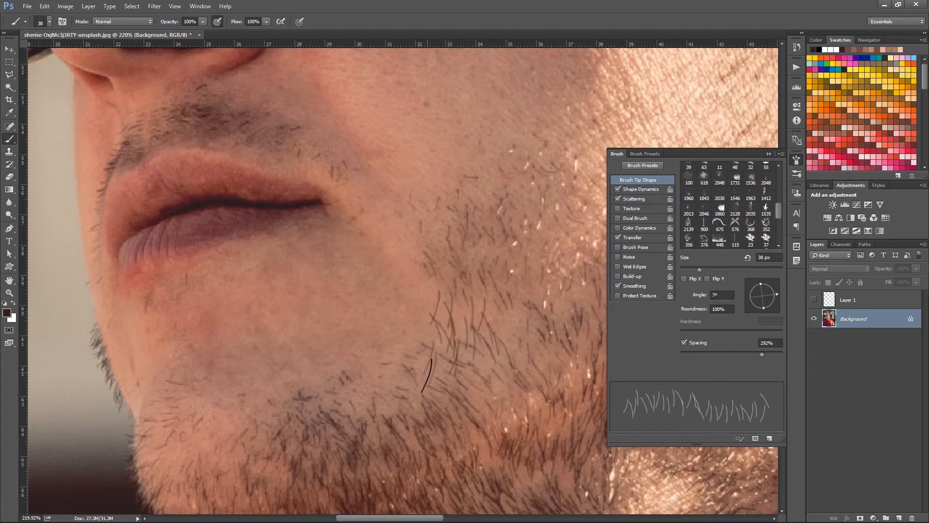
Try brush tip Angles of 60°, 42° and 6° while painting trial hairs across the jaw.
{"action": "left_click_drag", "start_coordinate": [771, 297], "coordinate": [770, 283]}
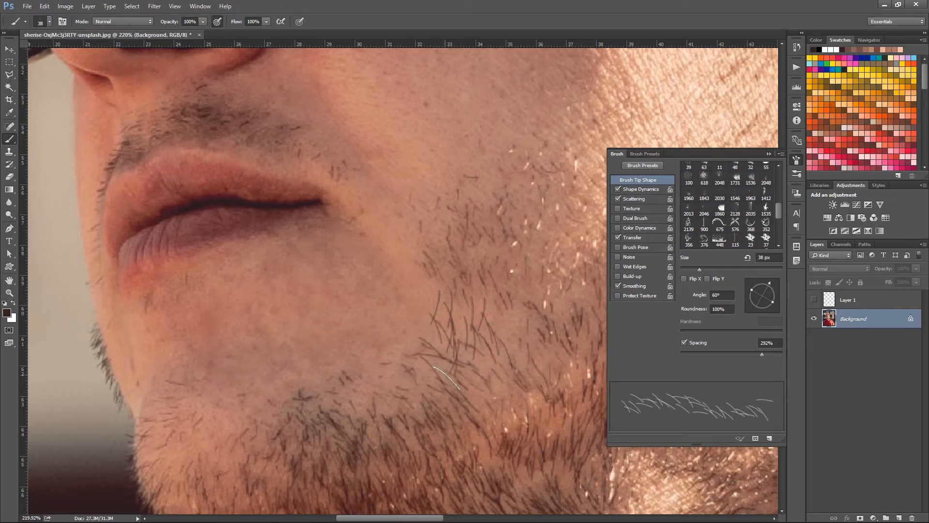
{"action": "left_click_drag", "start_coordinate": [771, 297], "coordinate": [773, 289]}
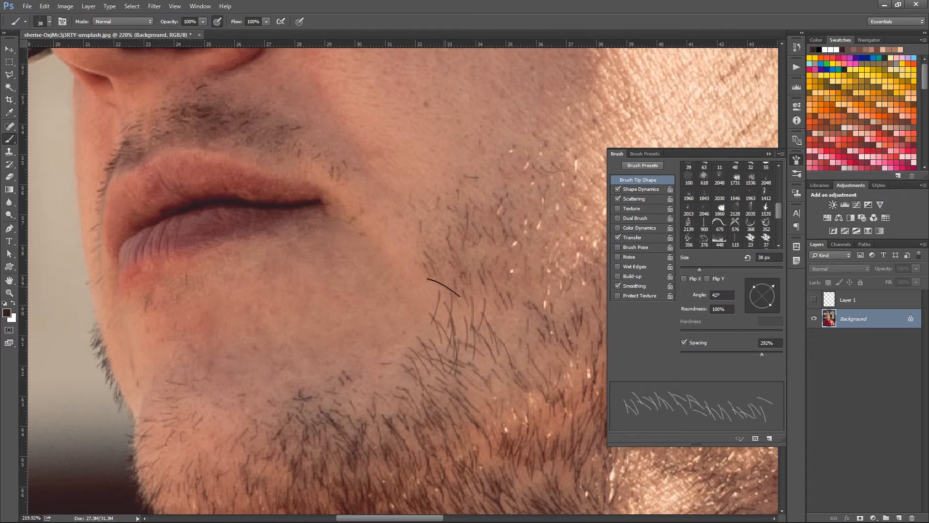
{"action": "left_click_drag", "start_coordinate": [747, 292], "coordinate": [777, 293]}
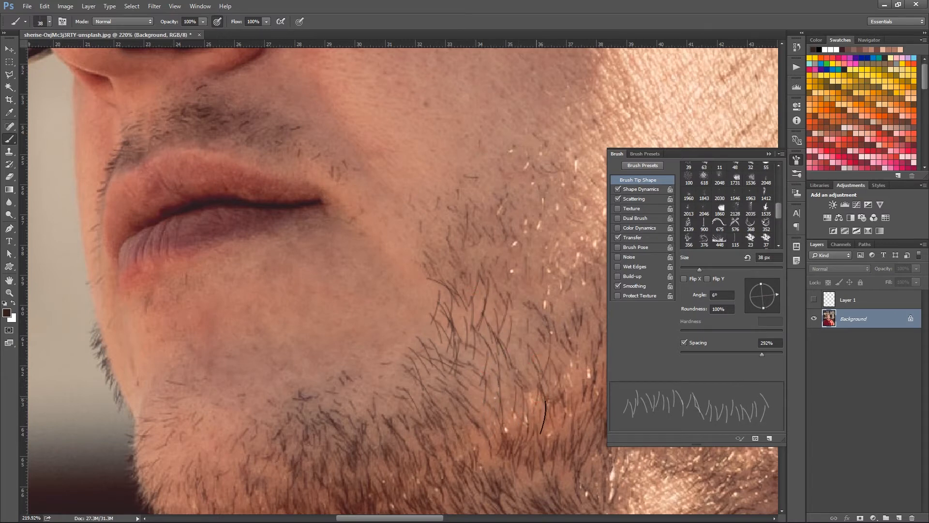
{"action": "left_click_drag", "start_coordinate": [519, 320], "coordinate": [435, 258]}
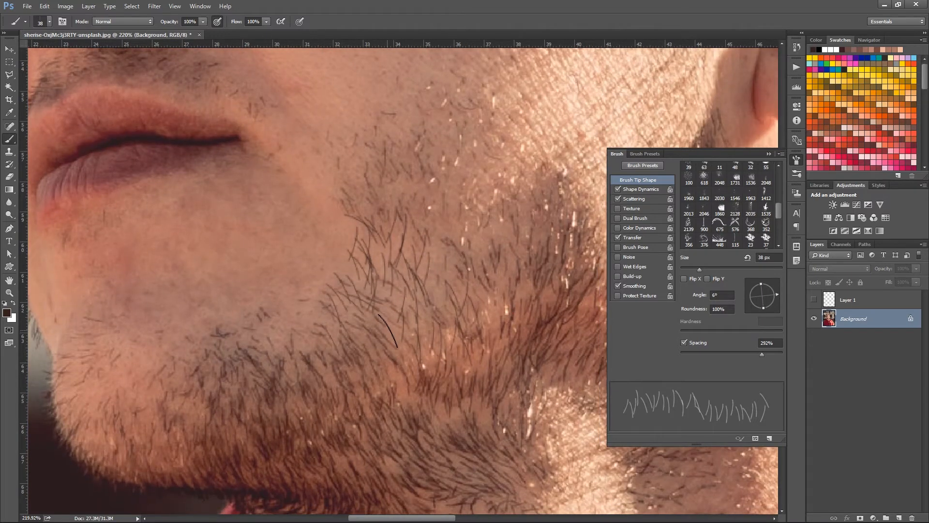
Set Shape Dynamics to 39% Minimum Diameter and 4% Angle Jitter.
{"action": "left_click", "coordinate": [640, 189]}
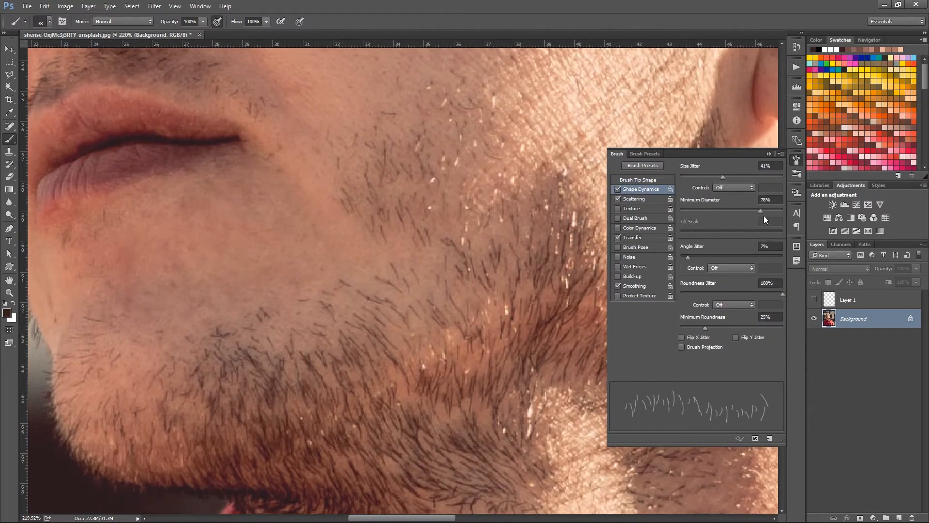
{"action": "left_click_drag", "start_coordinate": [754, 209], "coordinate": [724, 213]}
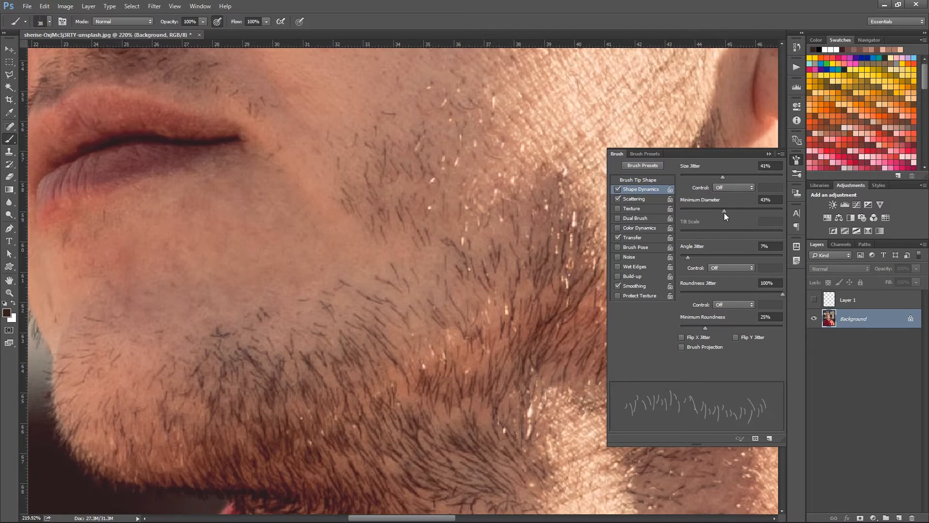
{"action": "left_click_drag", "start_coordinate": [687, 258], "coordinate": [686, 263]}
{"action": "left_click", "coordinate": [639, 180]}
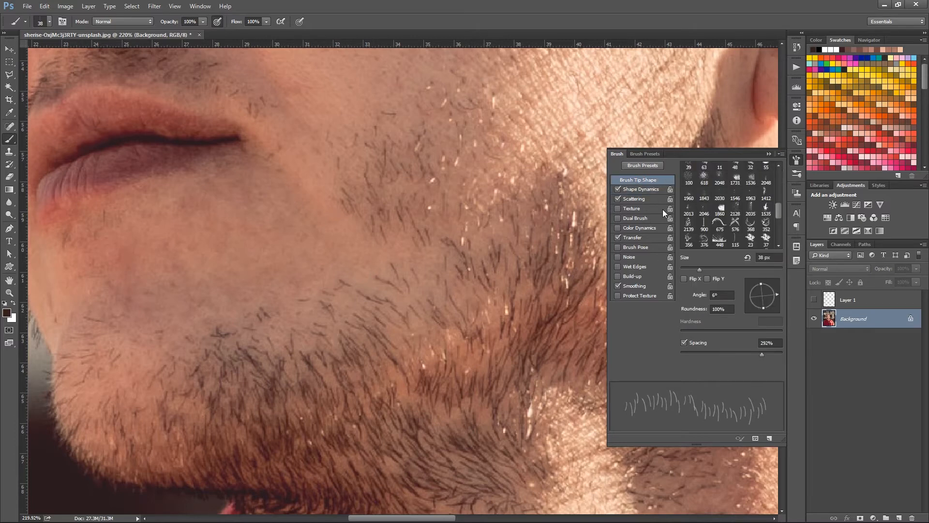
Try brush Sizes of 30 px and 36 px with short trial strokes on the jaw, and undo a stroke.
{"action": "left_click_drag", "start_coordinate": [701, 271], "coordinate": [696, 269]}
{"action": "left_click_drag", "start_coordinate": [355, 241], "coordinate": [365, 258]}
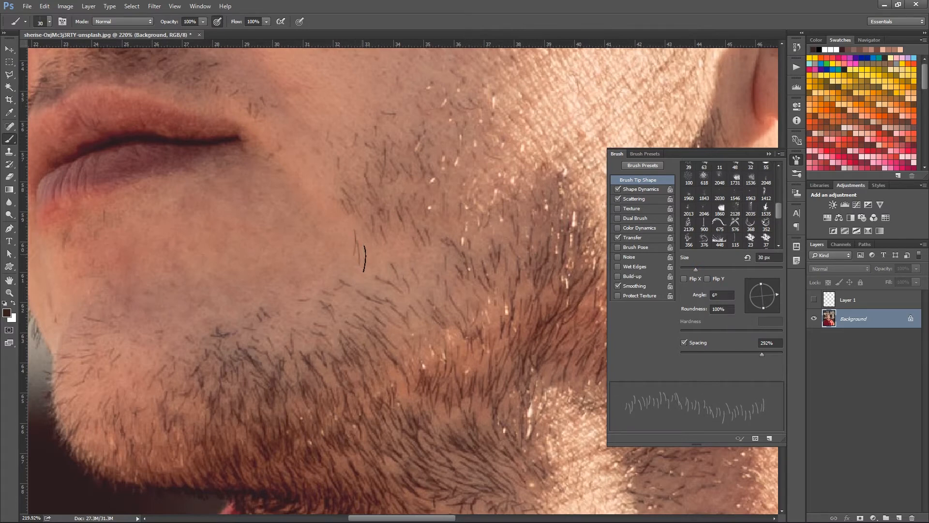
{"action": "left_click_drag", "start_coordinate": [696, 272], "coordinate": [699, 272]}
{"action": "mouse_move", "coordinate": [354, 246]}
{"action": "left_mouse_down"}
{"action": "mouse_move", "coordinate": [343, 290]}
{"action": "mouse_move", "coordinate": [361, 265]}
{"action": "left_mouse_up"}
{"action": "key", "text": "ctrl+z"}
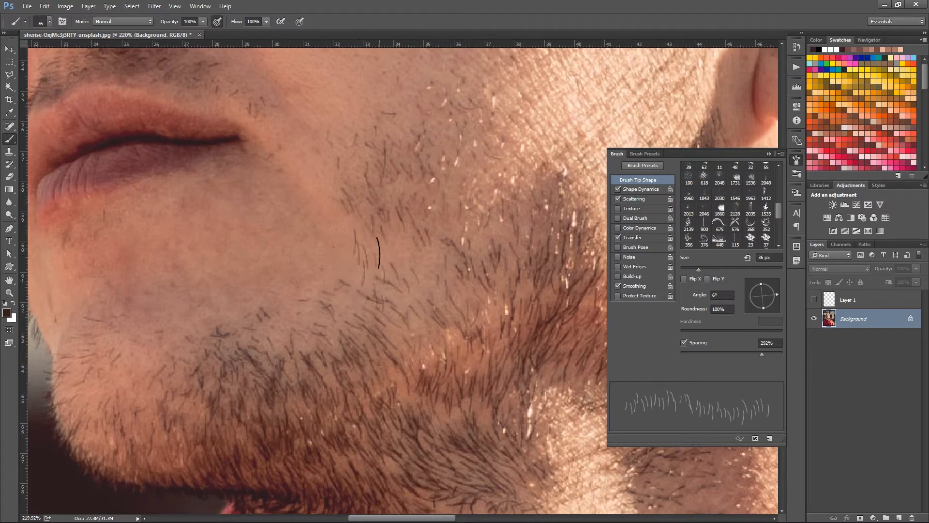
Set the brush tip's Angle to 24°, and paint and undo trial hairs on the jaw.
{"action": "left_click_drag", "start_coordinate": [773, 298], "coordinate": [775, 290]}
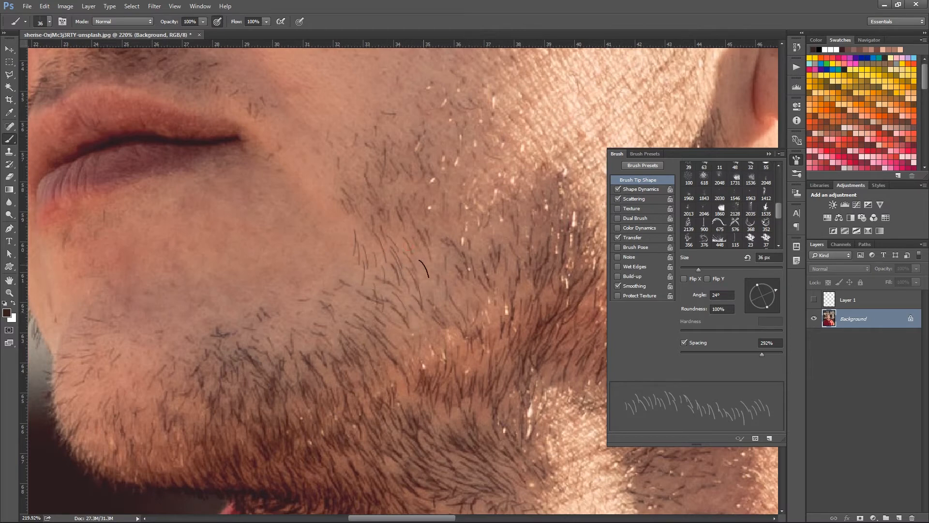
{"action": "mouse_move", "coordinate": [360, 224]}
{"action": "left_mouse_down"}
{"action": "mouse_move", "coordinate": [374, 224]}
{"action": "mouse_move", "coordinate": [380, 271]}
{"action": "mouse_move", "coordinate": [357, 279]}
{"action": "mouse_move", "coordinate": [386, 323]}
{"action": "left_mouse_up"}
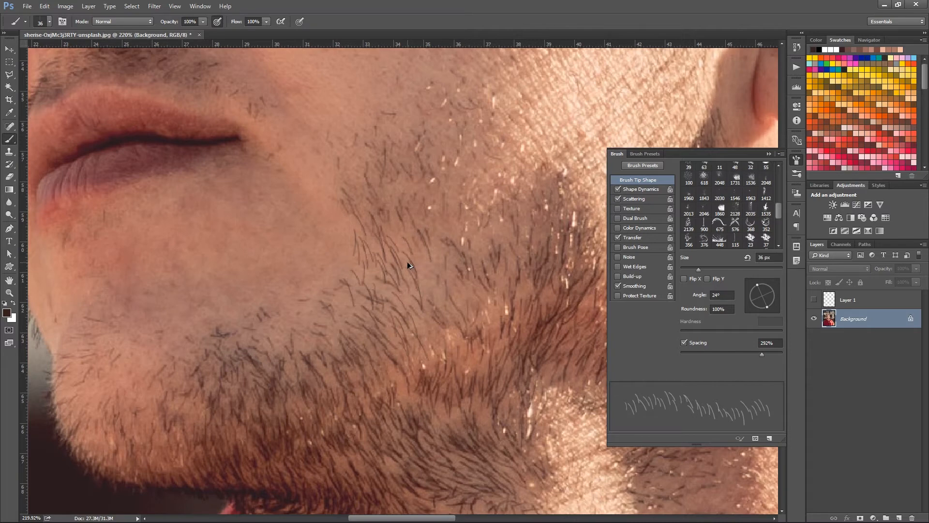
{"action": "key", "text": "ctrl+z"}
Set the brush tip's Spacing to 192% and its Size to 40 px.
{"action": "left_click_drag", "start_coordinate": [761, 353], "coordinate": [767, 353]}
{"action": "left_click_drag", "start_coordinate": [699, 269], "coordinate": [704, 269]}
{"action": "mouse_move", "coordinate": [763, 352]}
{"action": "left_mouse_down"}
{"action": "mouse_move", "coordinate": [779, 356]}
{"action": "mouse_move", "coordinate": [755, 353]}
{"action": "left_mouse_up"}
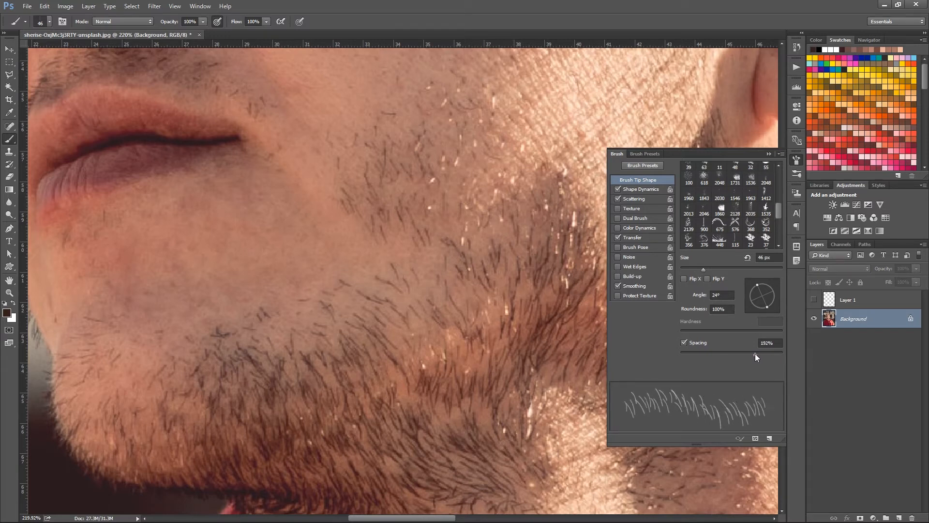
{"action": "left_click_drag", "start_coordinate": [703, 269], "coordinate": [701, 269]}
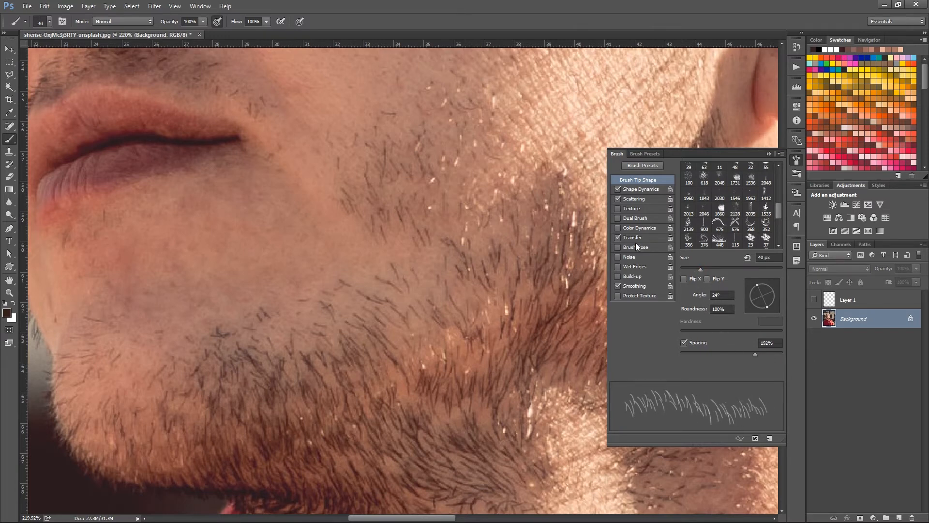
Set Roundness Jitter to 0% in Shape Dynamics, and paint and undo a long trial stroke across the chin.
{"action": "left_click", "coordinate": [632, 189]}
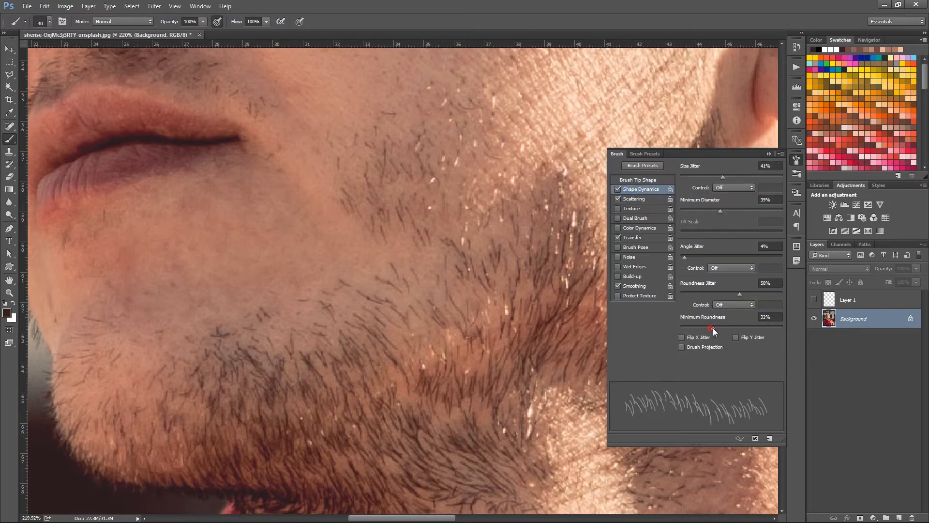
{"action": "left_click", "coordinate": [681, 294]}
{"action": "left_click", "coordinate": [385, 267]}
{"action": "mouse_move", "coordinate": [390, 268]}
{"action": "left_mouse_down"}
{"action": "mouse_move", "coordinate": [426, 279]}
{"action": "mouse_move", "coordinate": [315, 259]}
{"action": "mouse_move", "coordinate": [119, 273]}
{"action": "left_mouse_up"}
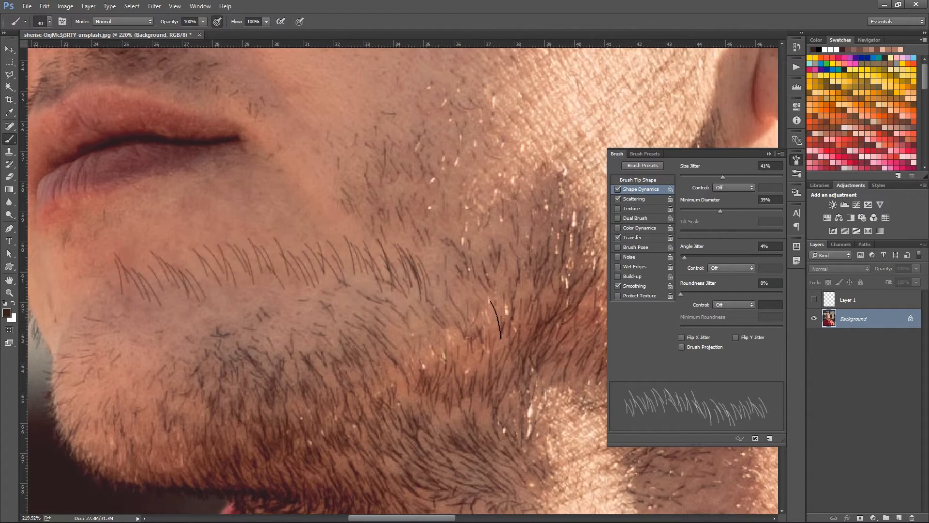
{"action": "key", "text": "ctrl+z"}
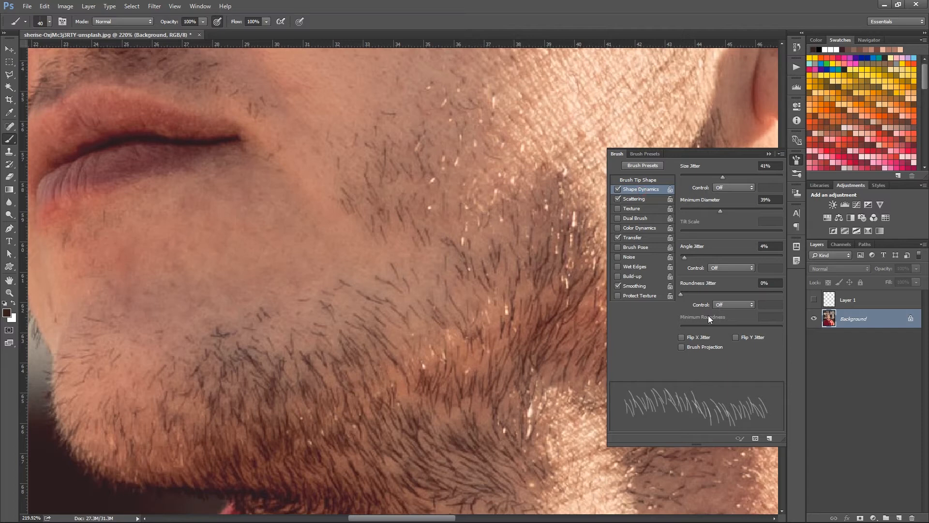
Set Roundness Jitter to 100% with 1% Minimum Roundness, and paint and undo trial strokes on the jaw.
{"action": "left_click_drag", "start_coordinate": [683, 292], "coordinate": [710, 295]}
{"action": "mouse_move", "coordinate": [417, 276]}
{"action": "left_mouse_down"}
{"action": "mouse_move", "coordinate": [340, 241]}
{"action": "mouse_move", "coordinate": [344, 293]}
{"action": "left_mouse_up"}
{"action": "key", "text": "ctrl+z"}
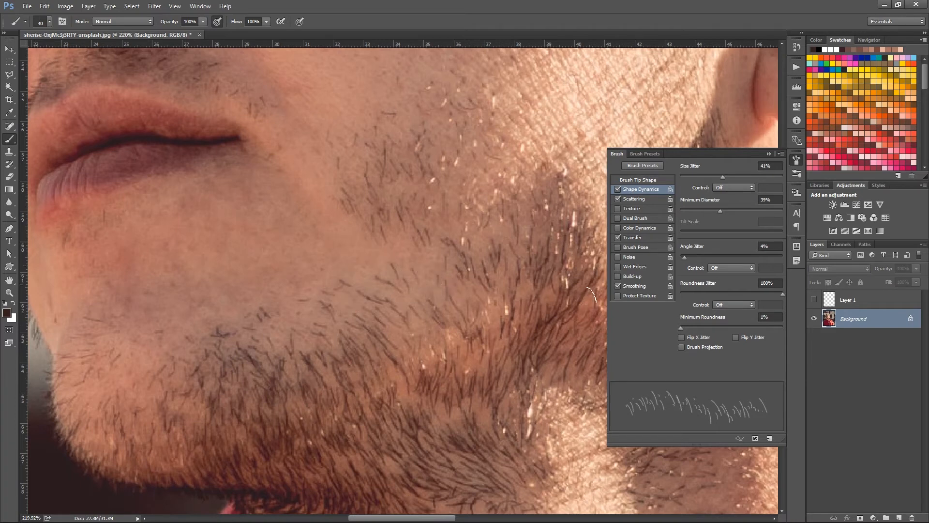
{"action": "mouse_move", "coordinate": [343, 246]}
{"action": "left_mouse_down"}
{"action": "mouse_move", "coordinate": [357, 272]}
{"action": "mouse_move", "coordinate": [406, 280]}
{"action": "mouse_move", "coordinate": [413, 269]}
{"action": "mouse_move", "coordinate": [380, 249]}
{"action": "mouse_move", "coordinate": [358, 314]}
{"action": "left_mouse_up"}
{"action": "key", "text": "ctrl+z"}
Set the brush's Scatter to 104%.
{"action": "left_click", "coordinate": [632, 197]}
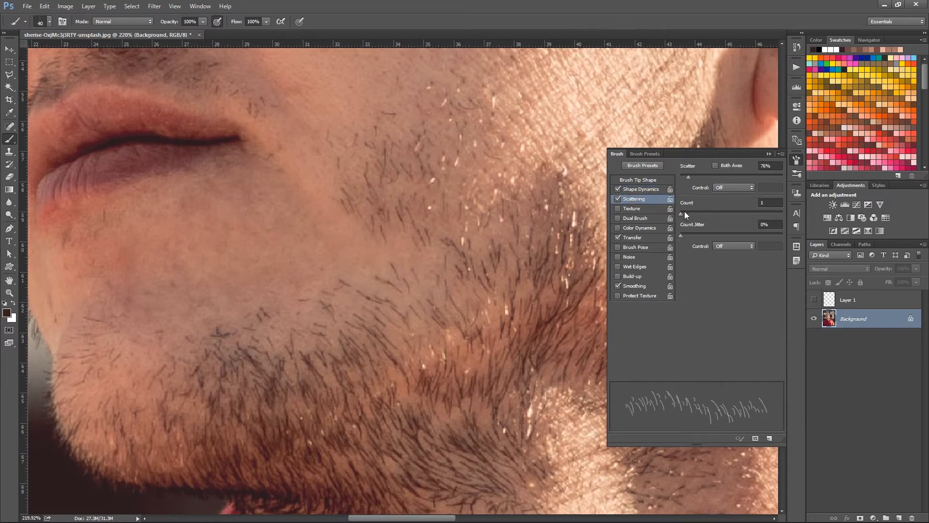
{"action": "mouse_move", "coordinate": [693, 175]}
{"action": "left_mouse_down"}
{"action": "mouse_move", "coordinate": [704, 178]}
{"action": "mouse_move", "coordinate": [690, 181]}
{"action": "left_mouse_up"}
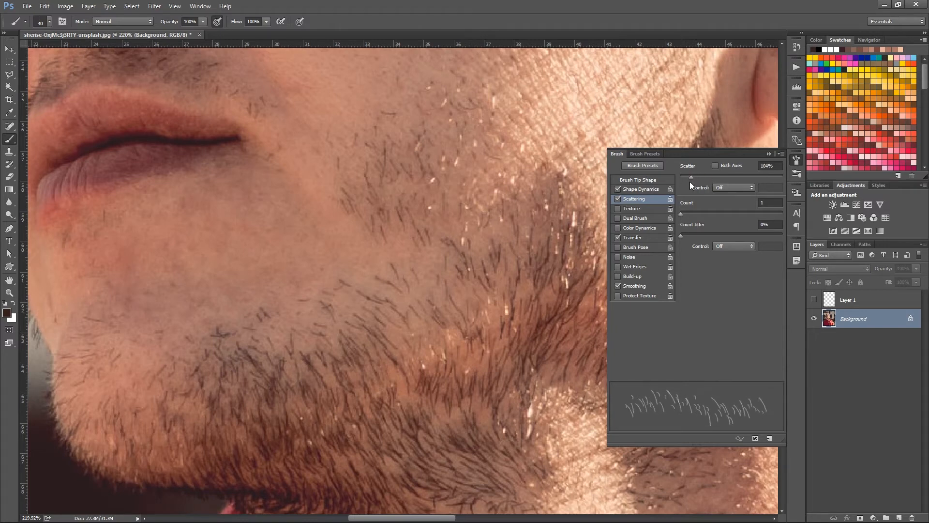
{"action": "left_click", "coordinate": [632, 238]}
Set Shape Dynamics to 10% Angle Jitter and 55% Roundness Jitter, and paint and undo trial strokes on the jaw.
{"action": "left_click", "coordinate": [638, 188]}
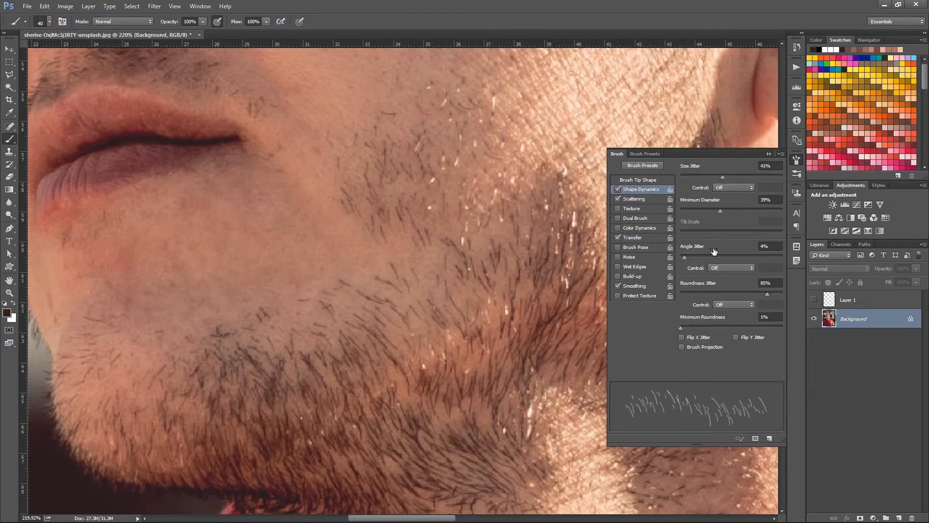
{"action": "left_click_drag", "start_coordinate": [686, 254], "coordinate": [694, 259]}
{"action": "mouse_move", "coordinate": [365, 262]}
{"action": "left_mouse_down"}
{"action": "mouse_move", "coordinate": [390, 246]}
{"action": "mouse_move", "coordinate": [413, 270]}
{"action": "mouse_move", "coordinate": [387, 286]}
{"action": "left_mouse_up"}
{"action": "key", "text": "ctrl+z"}
{"action": "mouse_move", "coordinate": [358, 242]}
{"action": "left_mouse_down"}
{"action": "mouse_move", "coordinate": [362, 265]}
{"action": "mouse_move", "coordinate": [381, 276]}
{"action": "mouse_move", "coordinate": [409, 242]}
{"action": "mouse_move", "coordinate": [424, 265]}
{"action": "mouse_move", "coordinate": [420, 247]}
{"action": "mouse_move", "coordinate": [421, 261]}
{"action": "mouse_move", "coordinate": [392, 225]}
{"action": "mouse_move", "coordinate": [394, 240]}
{"action": "mouse_move", "coordinate": [376, 225]}
{"action": "mouse_move", "coordinate": [379, 244]}
{"action": "mouse_move", "coordinate": [399, 261]}
{"action": "mouse_move", "coordinate": [409, 318]}
{"action": "mouse_move", "coordinate": [360, 285]}
{"action": "mouse_move", "coordinate": [374, 321]}
{"action": "mouse_move", "coordinate": [420, 291]}
{"action": "left_mouse_up"}
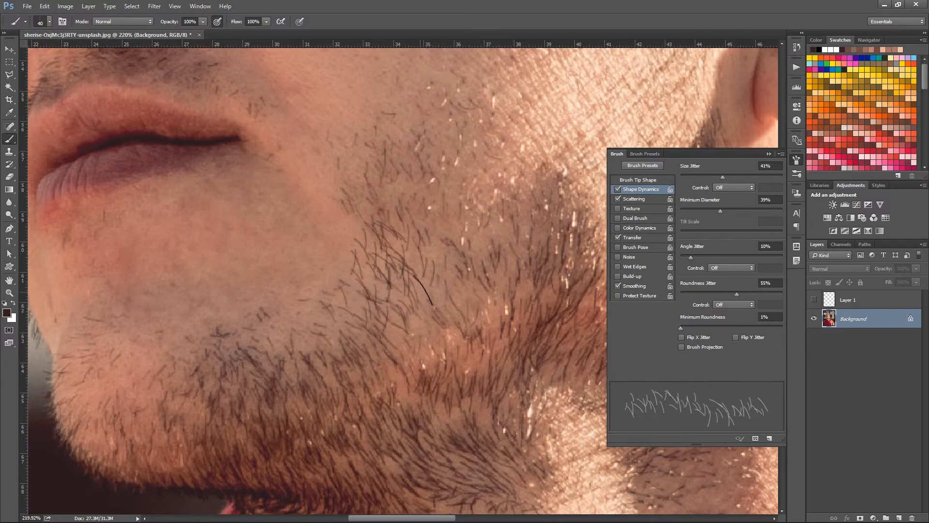
{"action": "key", "text": "ctrl+alt+z"}
{"action": "key", "text": "ctrl+alt+z"}
{"action": "key", "text": "ctrl+alt+z"}
{"action": "key", "text": "ctrl+alt+z"}
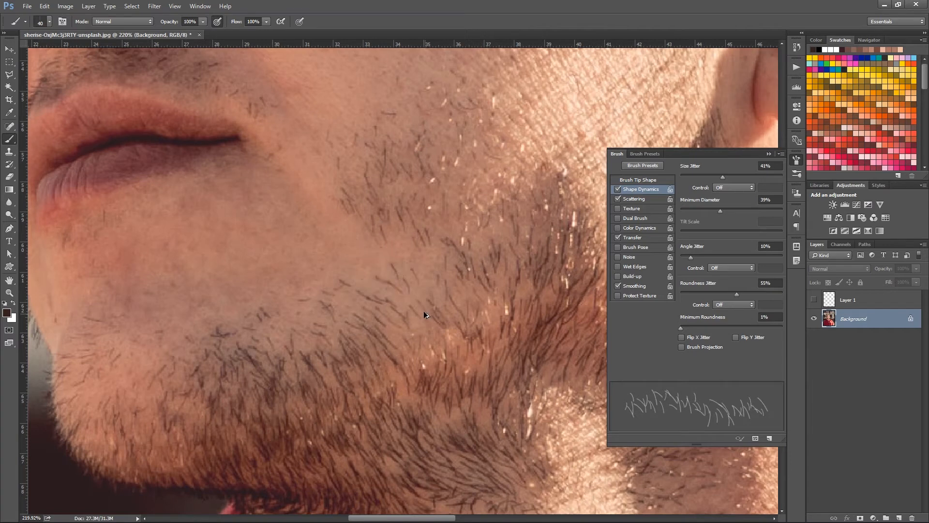
Change the foreground colour to a slightly lighter brown and return to the Brush tool.
{"action": "left_click", "coordinate": [6, 315]}
{"action": "left_click", "coordinate": [509, 315]}
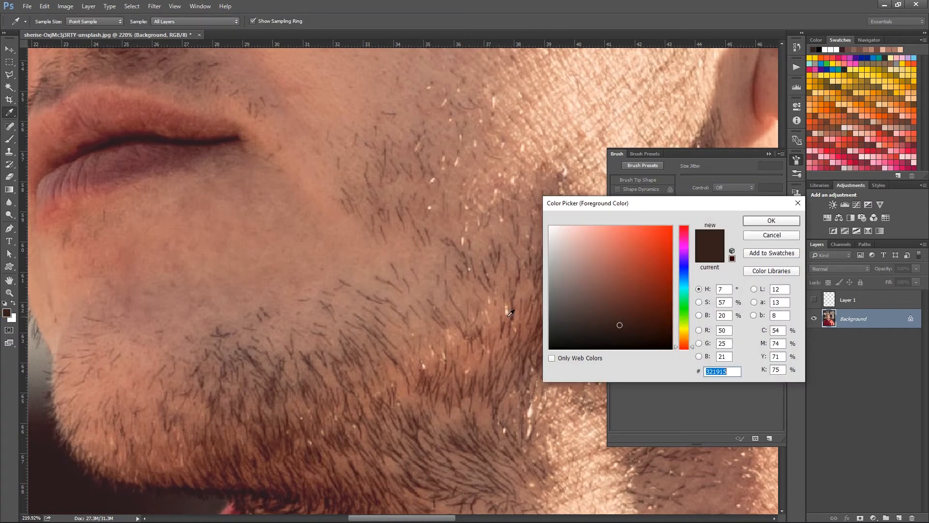
{"action": "left_click_drag", "start_coordinate": [621, 326], "coordinate": [617, 321]}
{"action": "left_click", "coordinate": [771, 221]}
{"action": "key", "text": "b"}
Paint individual beard hairs over the sparse patch between the cheek and the jaw.
{"action": "left_click_drag", "start_coordinate": [385, 255], "coordinate": [390, 289]}
{"action": "left_click", "coordinate": [393, 272]}
{"action": "left_click", "coordinate": [407, 327]}
{"action": "left_click", "coordinate": [402, 295]}
{"action": "left_click", "coordinate": [360, 292]}
{"action": "left_click", "coordinate": [359, 257]}
{"action": "left_click", "coordinate": [356, 242]}
{"action": "left_click", "coordinate": [377, 241]}
{"action": "left_click", "coordinate": [407, 250]}
{"action": "left_click", "coordinate": [401, 233]}
{"action": "left_click", "coordinate": [400, 223]}
{"action": "left_click", "coordinate": [380, 201]}
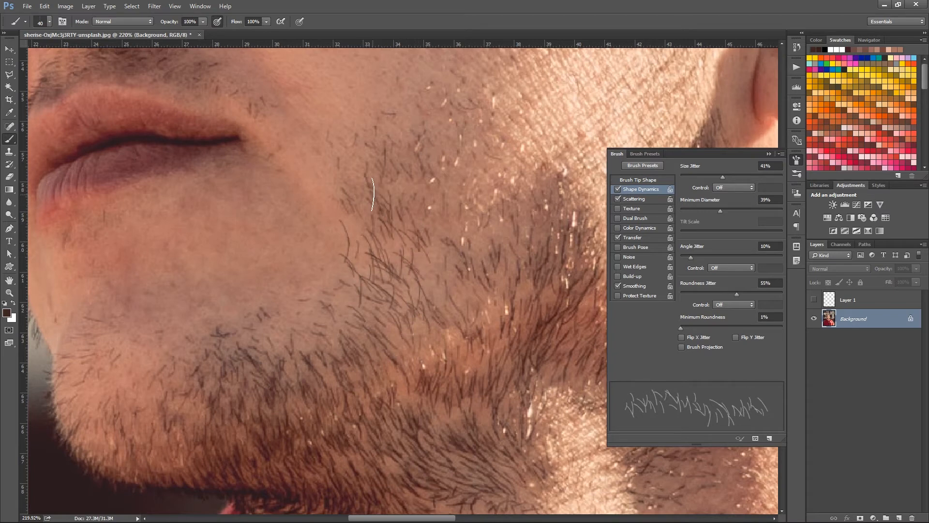
Paint more beard hairs on the sparse cheek area beside the mouth corner and undo the last stroke.
{"action": "left_click", "coordinate": [439, 270]}
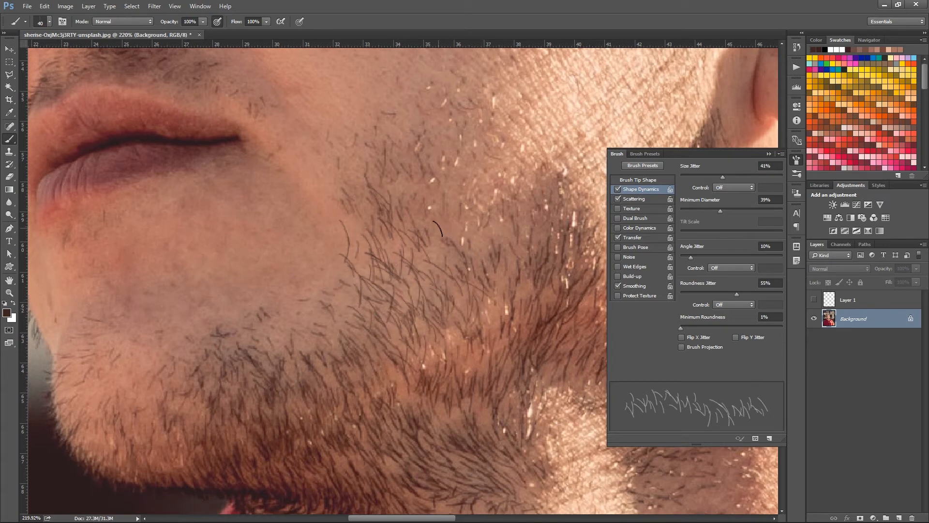
{"action": "mouse_move", "coordinate": [327, 170]}
{"action": "left_mouse_down"}
{"action": "mouse_move", "coordinate": [371, 213]}
{"action": "mouse_move", "coordinate": [368, 239]}
{"action": "mouse_move", "coordinate": [319, 183]}
{"action": "mouse_move", "coordinate": [358, 216]}
{"action": "mouse_move", "coordinate": [348, 275]}
{"action": "mouse_move", "coordinate": [358, 303]}
{"action": "mouse_move", "coordinate": [376, 286]}
{"action": "left_mouse_up"}
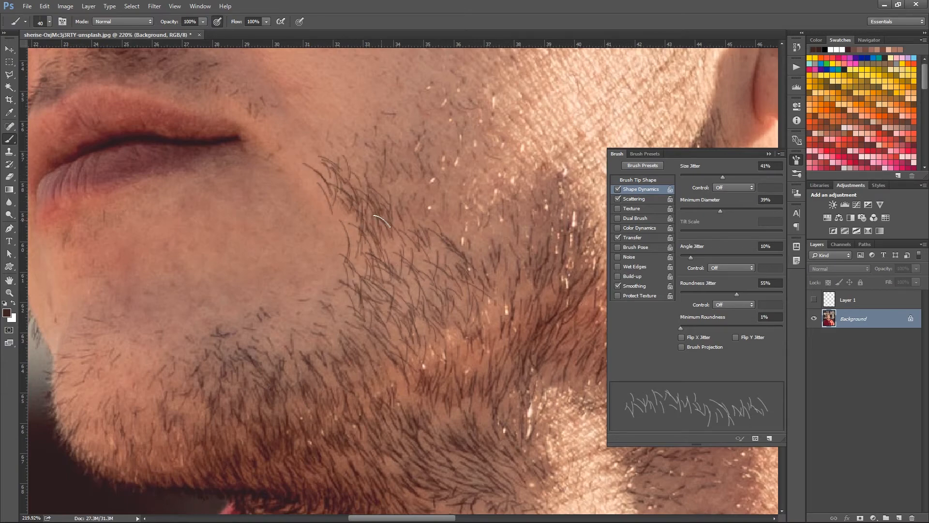
{"action": "left_click_drag", "start_coordinate": [352, 184], "coordinate": [381, 217]}
{"action": "mouse_move", "coordinate": [320, 157]}
{"action": "left_mouse_down"}
{"action": "mouse_move", "coordinate": [363, 208]}
{"action": "mouse_move", "coordinate": [329, 154]}
{"action": "mouse_move", "coordinate": [321, 157]}
{"action": "mouse_move", "coordinate": [368, 193]}
{"action": "mouse_move", "coordinate": [407, 243]}
{"action": "left_mouse_up"}
{"action": "key", "text": "ctrl+z"}
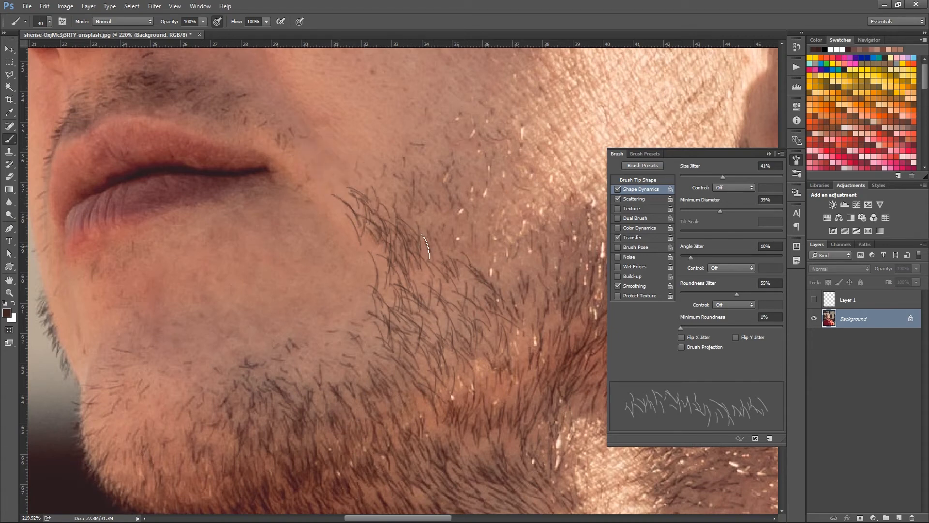
Sample a cheek hair to set the foreground colour to brown 653d31 and return to the Brush tool.
{"action": "left_click", "coordinate": [7, 313]}
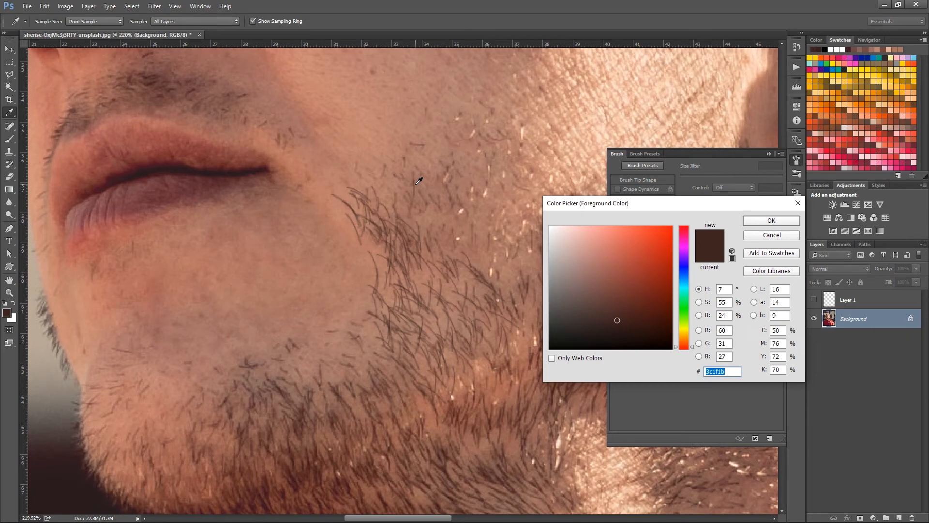
{"action": "left_click", "coordinate": [414, 184]}
{"action": "left_click", "coordinate": [414, 184]}
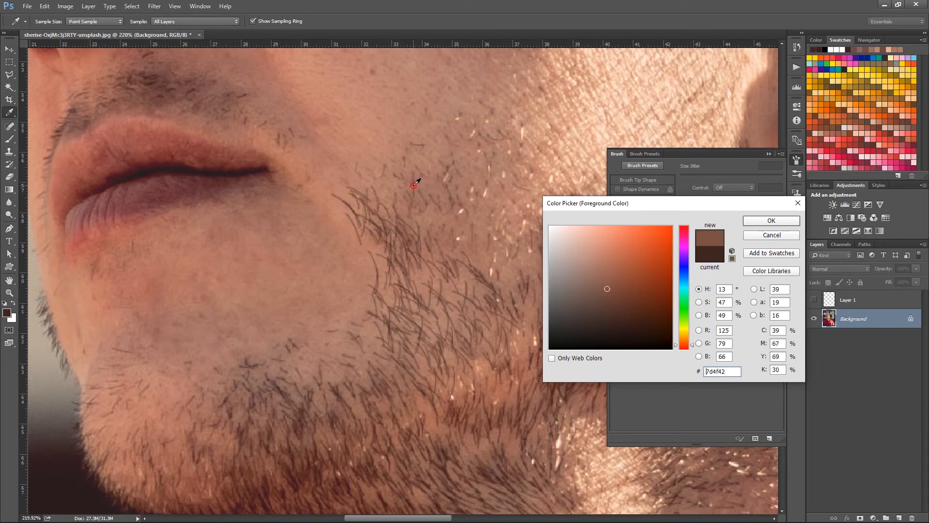
{"action": "left_click", "coordinate": [416, 181]}
{"action": "left_click", "coordinate": [416, 180]}
{"action": "left_click", "coordinate": [417, 181]}
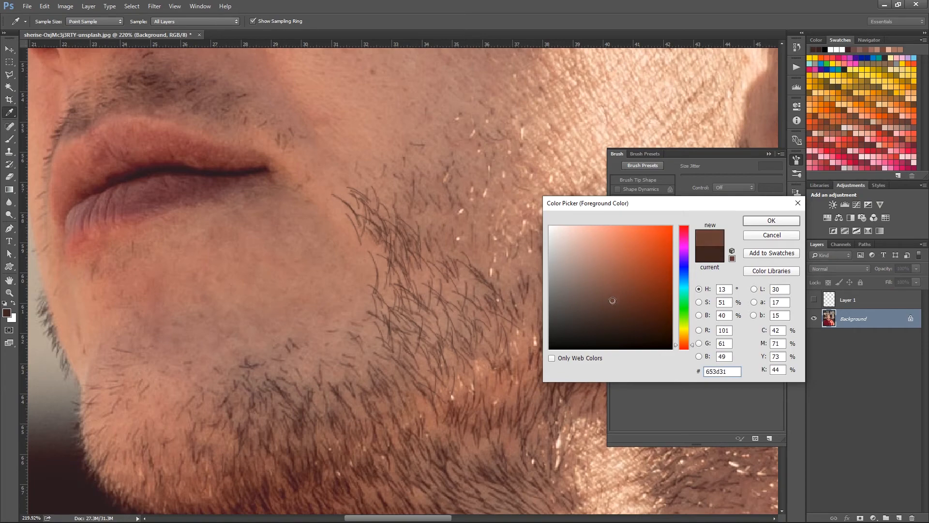
{"action": "left_click", "coordinate": [771, 220]}
{"action": "key", "text": "b"}
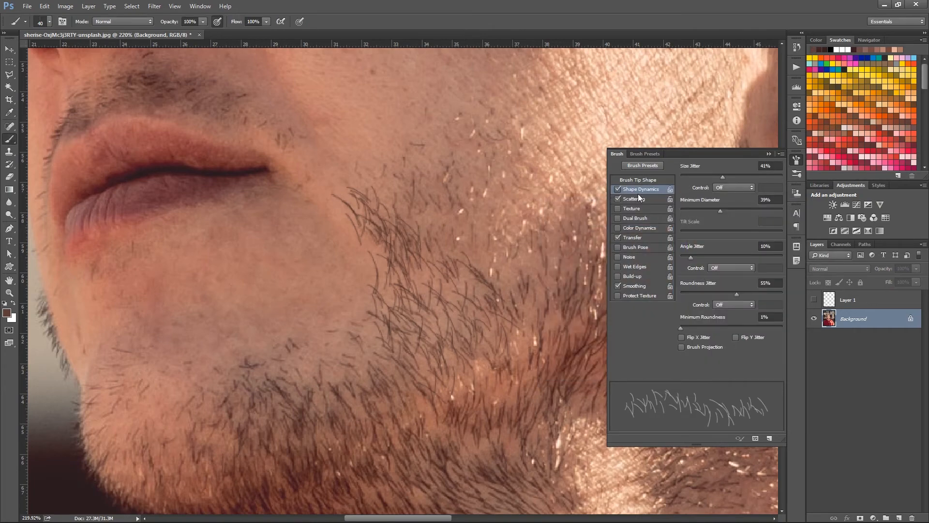
Reduce the brush size to 31 px and 22 px in turn, painting fine hairs from the cheek up to the moustache end.
{"action": "left_click", "coordinate": [637, 180]}
{"action": "left_click_drag", "start_coordinate": [698, 268], "coordinate": [696, 269]}
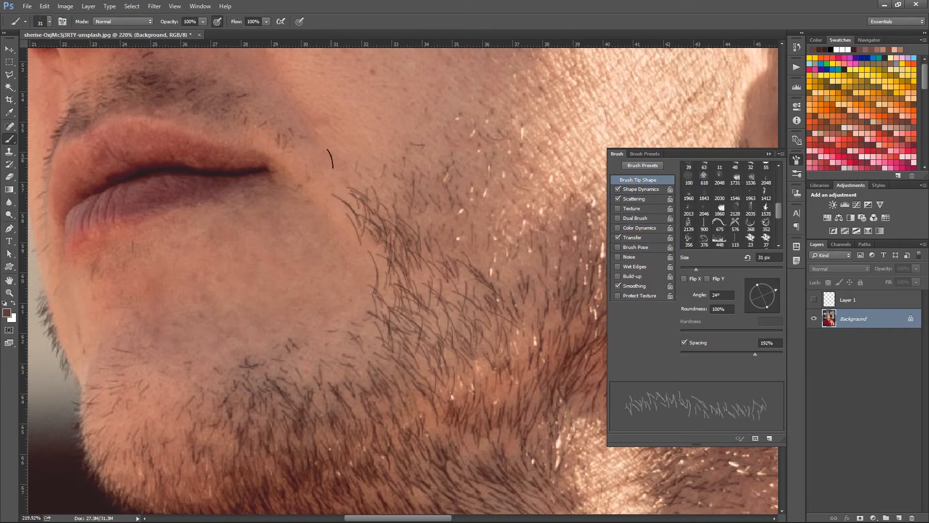
{"action": "left_click_drag", "start_coordinate": [349, 190], "coordinate": [314, 153]}
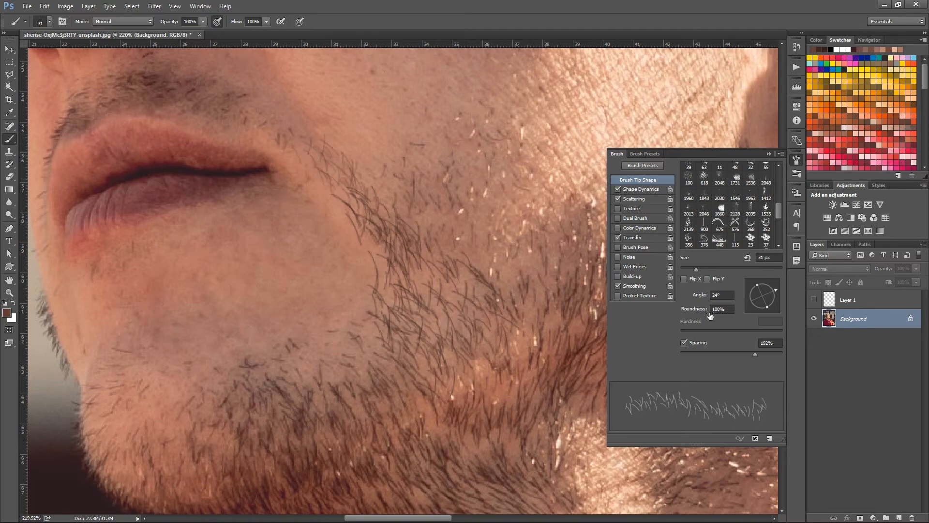
{"action": "left_click_drag", "start_coordinate": [699, 272], "coordinate": [691, 270]}
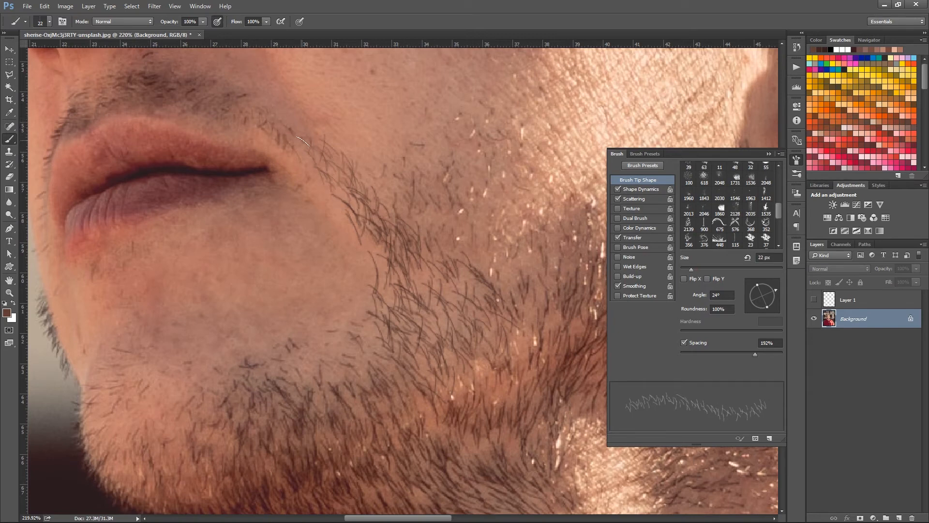
Set the brush size to 46 px and fill the sparse cheek and jaw area beside the mouth with hairs.
{"action": "left_click", "coordinate": [703, 269]}
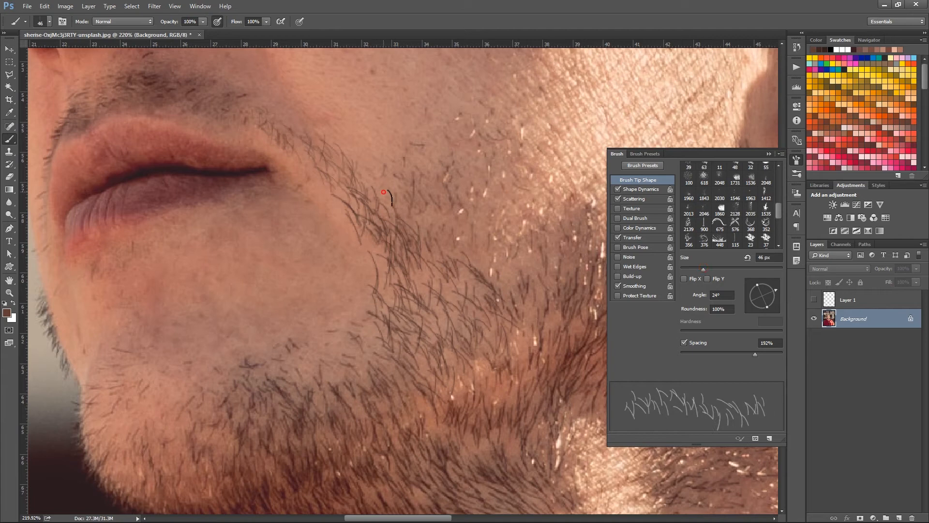
{"action": "left_click_drag", "start_coordinate": [363, 168], "coordinate": [419, 208]}
{"action": "left_click_drag", "start_coordinate": [372, 170], "coordinate": [405, 203]}
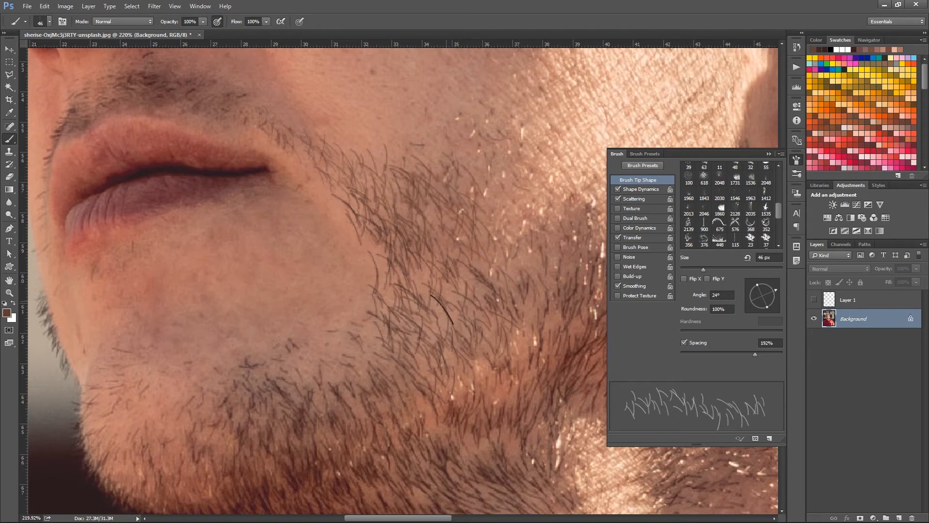
{"action": "left_click_drag", "start_coordinate": [395, 296], "coordinate": [443, 239]}
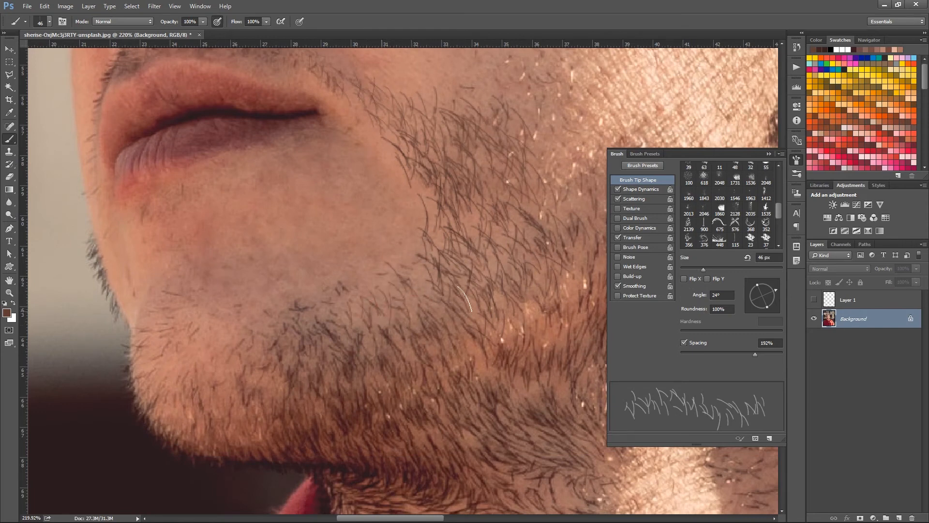
Set the brush size to 53 px and the foreground colour to the darker brown 4c2a20, returning to the Brush tool.
{"action": "left_click_drag", "start_coordinate": [706, 272], "coordinate": [708, 271]}
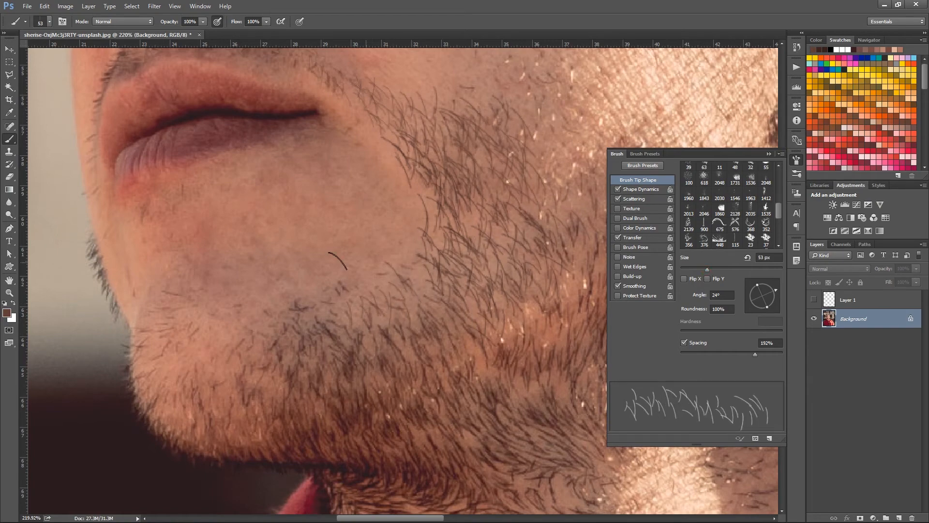
{"action": "key", "text": "i"}
{"action": "left_click", "coordinate": [7, 313]}
{"action": "left_click_drag", "start_coordinate": [639, 313], "coordinate": [620, 312]}
{"action": "left_click", "coordinate": [771, 220]}
{"action": "key", "text": "b"}
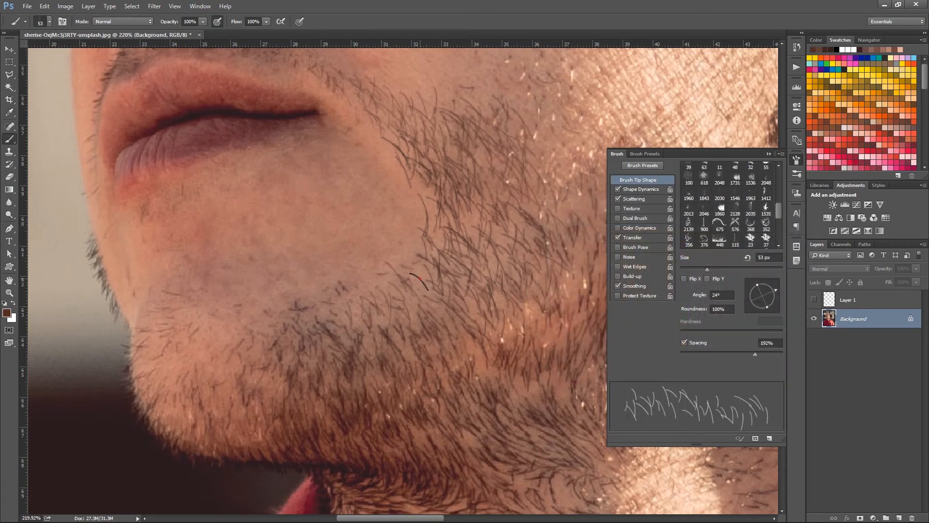
Paint longer hairs along the inner beard edge below the mouth corner, undoing two unwanted strokes and repainting.
{"action": "left_click_drag", "start_coordinate": [376, 302], "coordinate": [376, 323]}
{"action": "left_click_drag", "start_coordinate": [405, 255], "coordinate": [395, 216]}
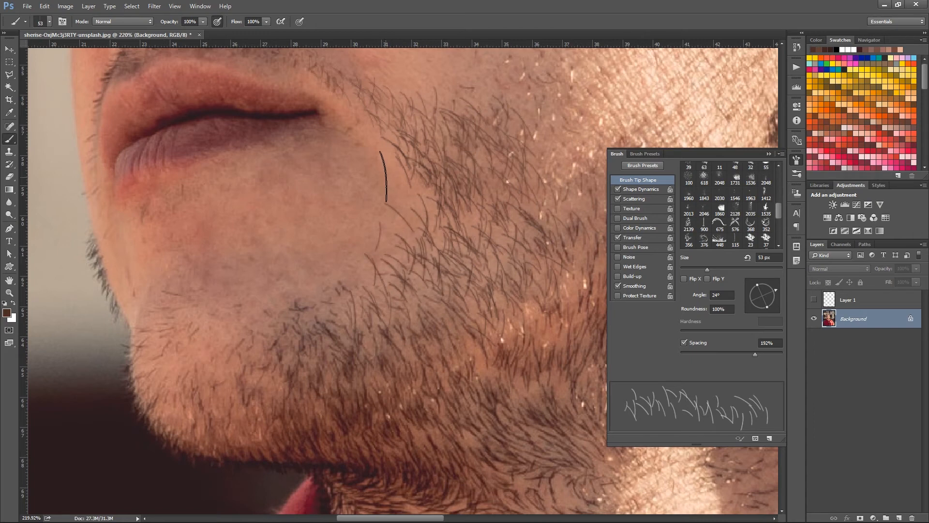
{"action": "left_click_drag", "start_coordinate": [373, 172], "coordinate": [405, 213]}
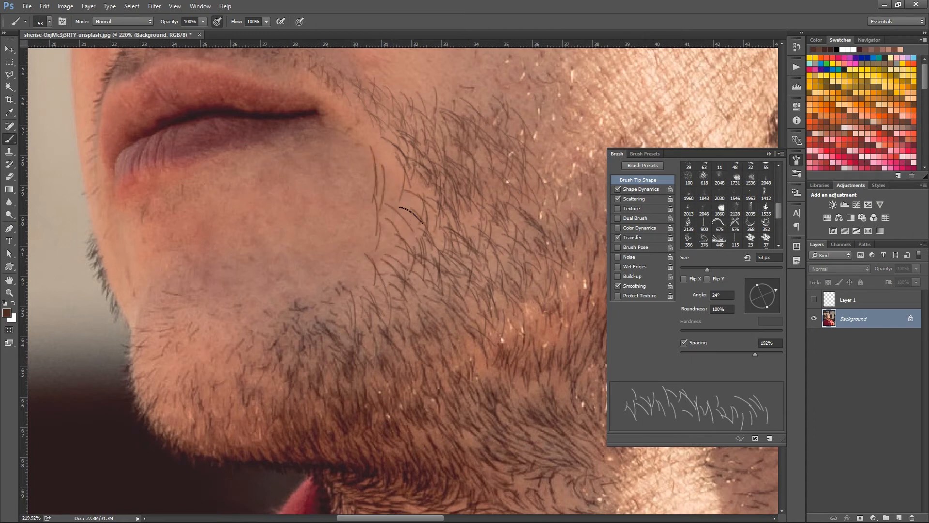
{"action": "mouse_move", "coordinate": [367, 146]}
{"action": "left_mouse_down"}
{"action": "mouse_move", "coordinate": [406, 204]}
{"action": "mouse_move", "coordinate": [399, 178]}
{"action": "left_mouse_up"}
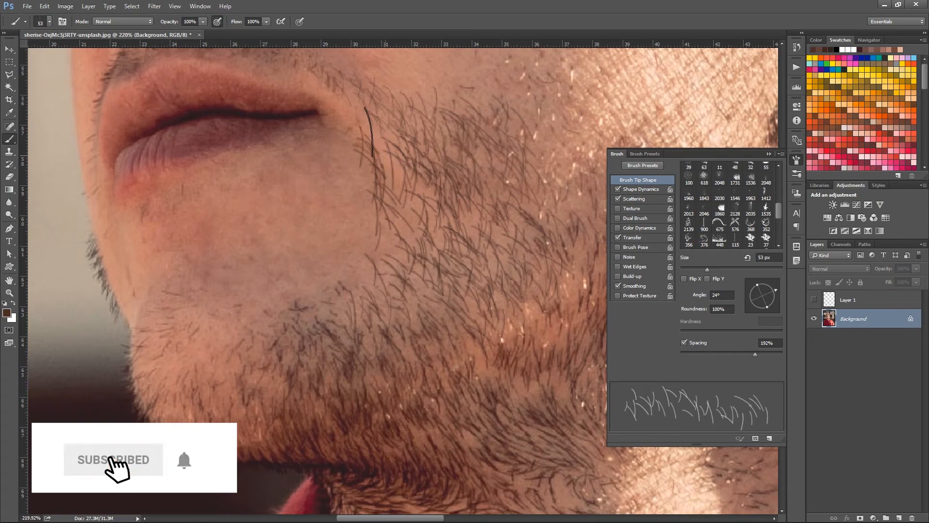
{"action": "key", "text": "ctrl+alt+z"}
{"action": "key", "text": "ctrl+alt+z"}
{"action": "left_click_drag", "start_coordinate": [396, 153], "coordinate": [412, 195]}
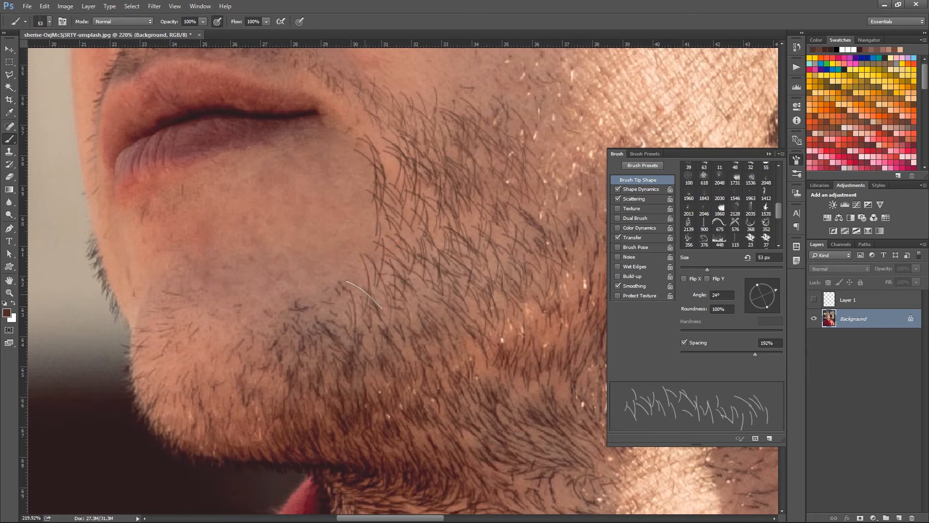
Add single hairs along the beard edge between jaw and chin and confirm the current foreground colour.
{"action": "left_click", "coordinate": [364, 287]}
{"action": "left_click", "coordinate": [382, 269]}
{"action": "left_click", "coordinate": [342, 305]}
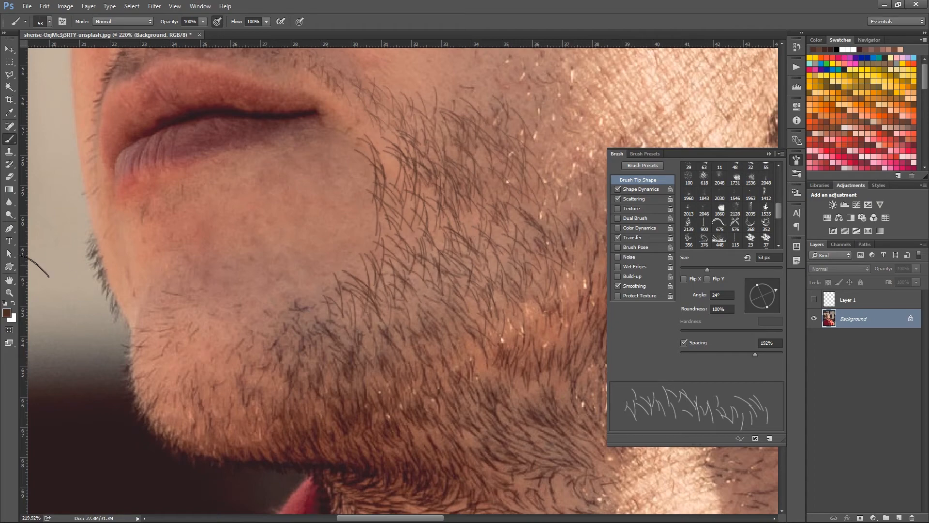
{"action": "left_click", "coordinate": [6, 313]}
{"action": "left_click", "coordinate": [770, 221]}
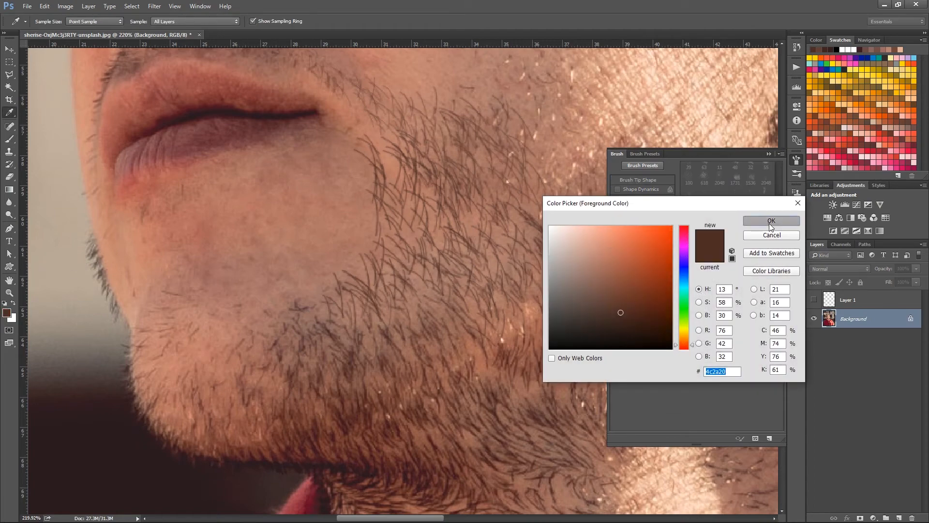
Reduce the brush size to 39 px and 25 px in turn, adding shorter hairs among the strokes on the cheek and jaw.
{"action": "left_click_drag", "start_coordinate": [705, 268], "coordinate": [699, 269]}
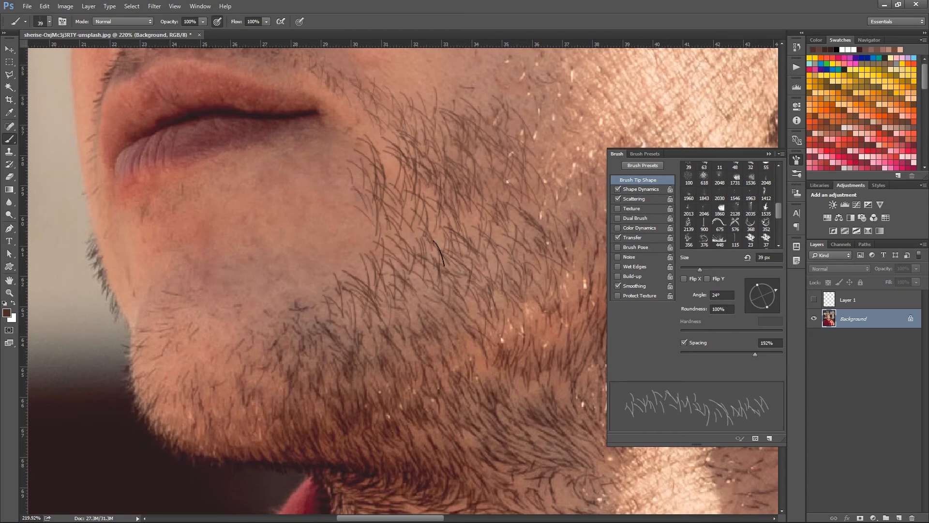
{"action": "left_click", "coordinate": [398, 269]}
{"action": "left_click_drag", "start_coordinate": [700, 269], "coordinate": [692, 269]}
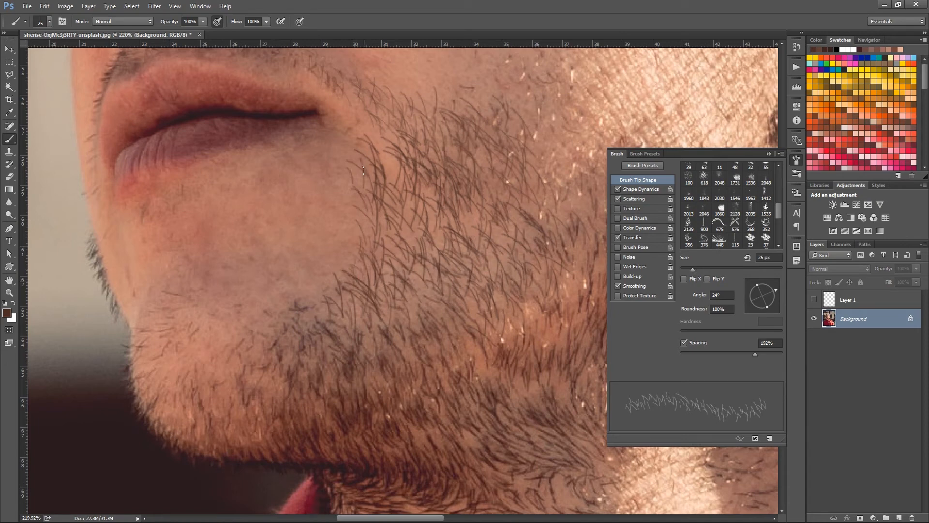
{"action": "left_click", "coordinate": [409, 235]}
{"action": "left_click", "coordinate": [411, 218]}
{"action": "left_click_drag", "start_coordinate": [394, 333], "coordinate": [483, 292]}
Set Roundness Jitter to 81% and the brush tip to 41 px at 177°, and paint hairs over the chin.
{"action": "left_click_drag", "start_coordinate": [692, 269], "coordinate": [702, 269]}
{"action": "left_click", "coordinate": [637, 190]}
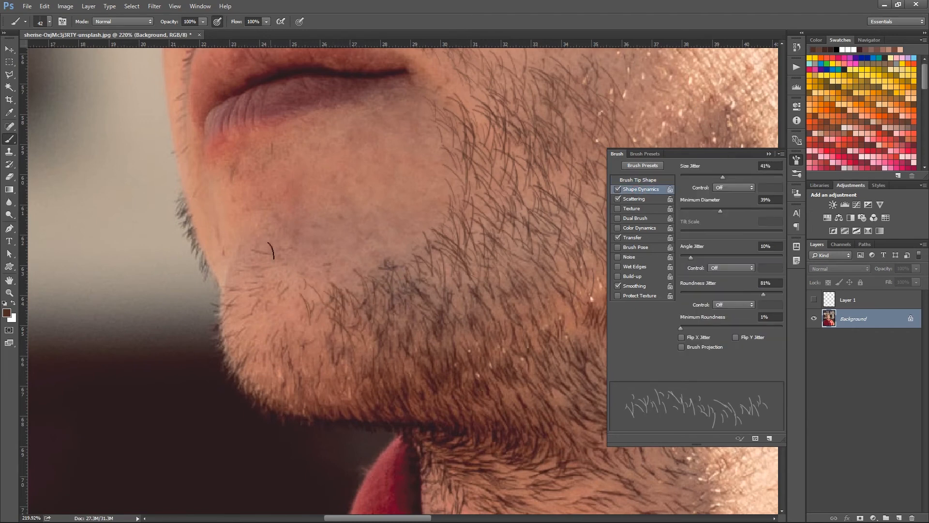
{"action": "left_click", "coordinate": [638, 179]}
{"action": "mouse_move", "coordinate": [238, 265]}
{"action": "left_mouse_down"}
{"action": "mouse_move", "coordinate": [262, 259]}
{"action": "mouse_move", "coordinate": [297, 298]}
{"action": "mouse_move", "coordinate": [281, 312]}
{"action": "left_mouse_up"}
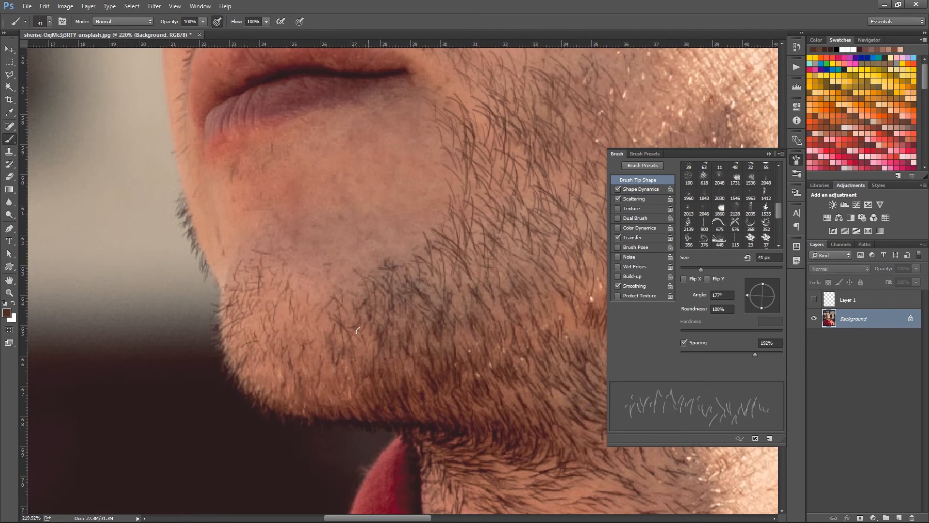
{"action": "mouse_move", "coordinate": [242, 316]}
{"action": "left_mouse_down"}
{"action": "mouse_move", "coordinate": [274, 334]}
{"action": "mouse_move", "coordinate": [276, 293]}
{"action": "mouse_move", "coordinate": [250, 354]}
{"action": "mouse_move", "coordinate": [312, 337]}
{"action": "mouse_move", "coordinate": [329, 302]}
{"action": "mouse_move", "coordinate": [297, 412]}
{"action": "mouse_move", "coordinate": [245, 387]}
{"action": "mouse_move", "coordinate": [282, 306]}
{"action": "left_mouse_up"}
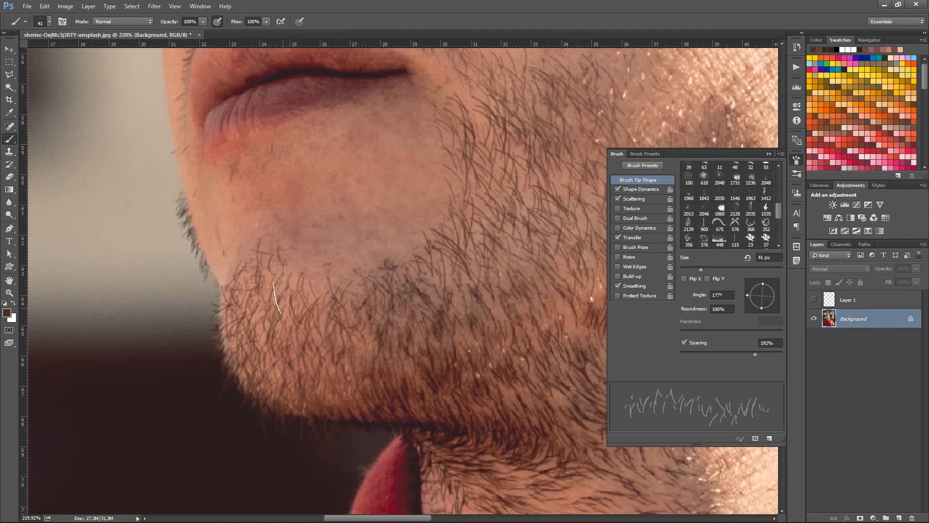
Paint a patch of hairs below the lower lip down to the chin, resizing the brush to 22 px.
{"action": "left_click_drag", "start_coordinate": [295, 237], "coordinate": [292, 267]}
{"action": "right_click", "coordinate": [292, 267], "text": "alt"}
{"action": "mouse_move", "coordinate": [240, 217]}
{"action": "left_mouse_down"}
{"action": "mouse_move", "coordinate": [265, 214]}
{"action": "mouse_move", "coordinate": [286, 178]}
{"action": "mouse_move", "coordinate": [253, 207]}
{"action": "mouse_move", "coordinate": [272, 218]}
{"action": "mouse_move", "coordinate": [296, 204]}
{"action": "mouse_move", "coordinate": [287, 247]}
{"action": "mouse_move", "coordinate": [242, 236]}
{"action": "left_mouse_up"}
{"action": "right_click", "coordinate": [257, 257], "text": "alt"}
{"action": "key", "text": "bracketleft"}
{"action": "key", "text": "bracketleft"}
{"action": "key", "text": "bracketleft"}
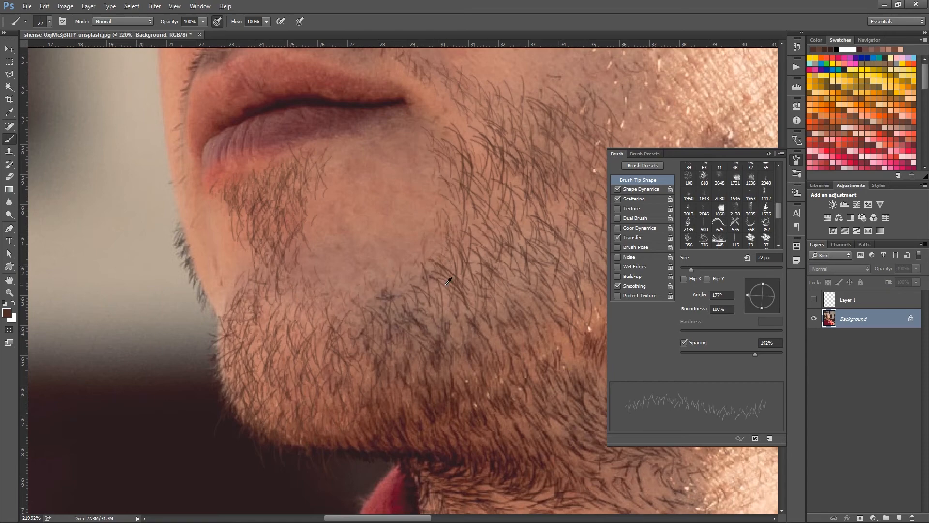
Set the brush size to 46 px and its angle to 36°, and add hair on the upper cheek.
{"action": "scroll", "coordinate": [444, 185], "scroll_direction": "down", "scroll_amount": 5}
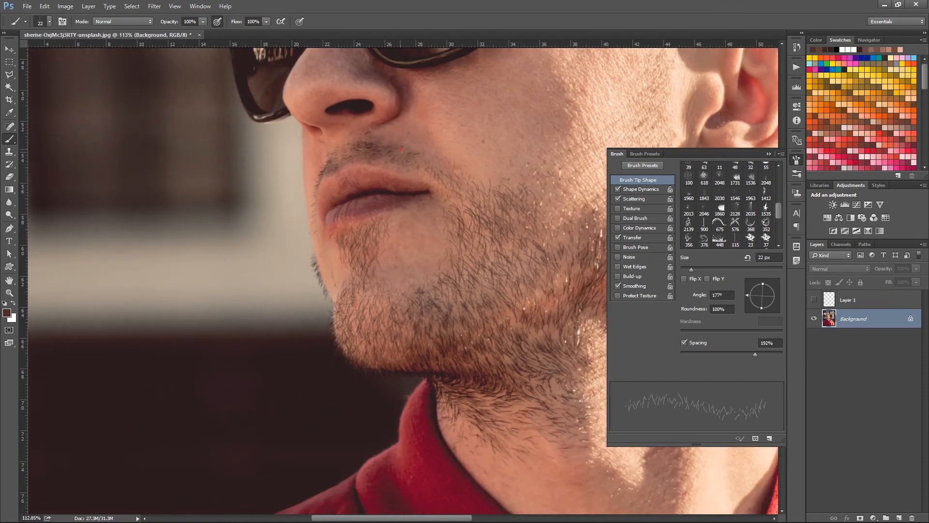
{"action": "scroll", "coordinate": [519, 267], "scroll_direction": "down", "scroll_amount": 5}
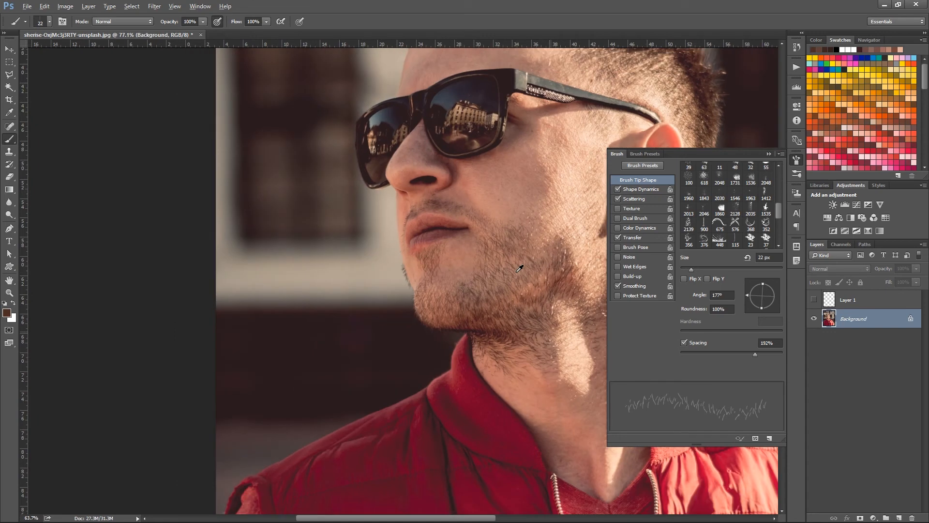
{"action": "scroll", "coordinate": [587, 213], "scroll_direction": "up", "scroll_amount": 5}
{"action": "left_click_drag", "start_coordinate": [692, 269], "coordinate": [703, 269]}
{"action": "left_click_drag", "start_coordinate": [749, 295], "coordinate": [773, 288]}
{"action": "left_click", "coordinate": [451, 235]}
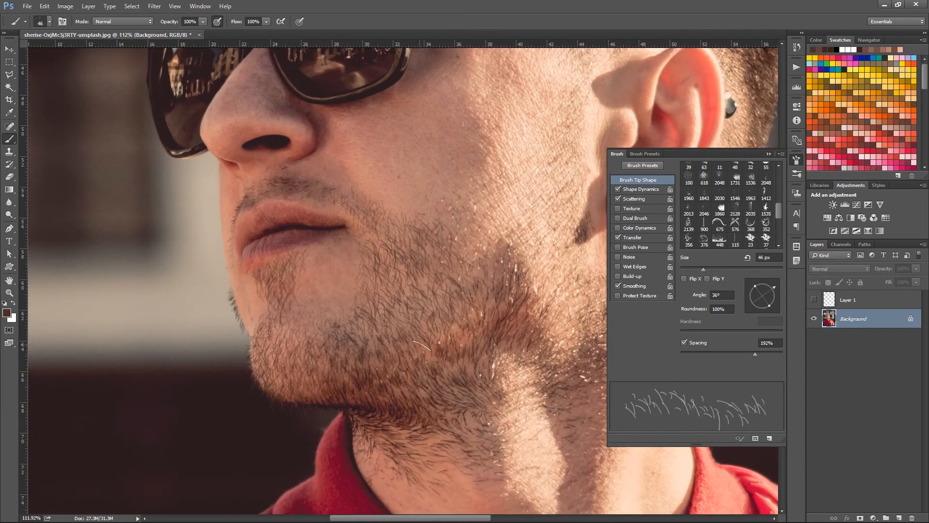
Set the brush angle to 27° and the foreground colour to a lighter brown, and paint hair along the upper cheek edge.
{"action": "left_click_drag", "start_coordinate": [755, 283], "coordinate": [749, 293]}
{"action": "left_click", "coordinate": [775, 290]}
{"action": "key", "text": "n"}
{"action": "left_click", "coordinate": [530, 255]}
{"action": "key", "text": "Return"}
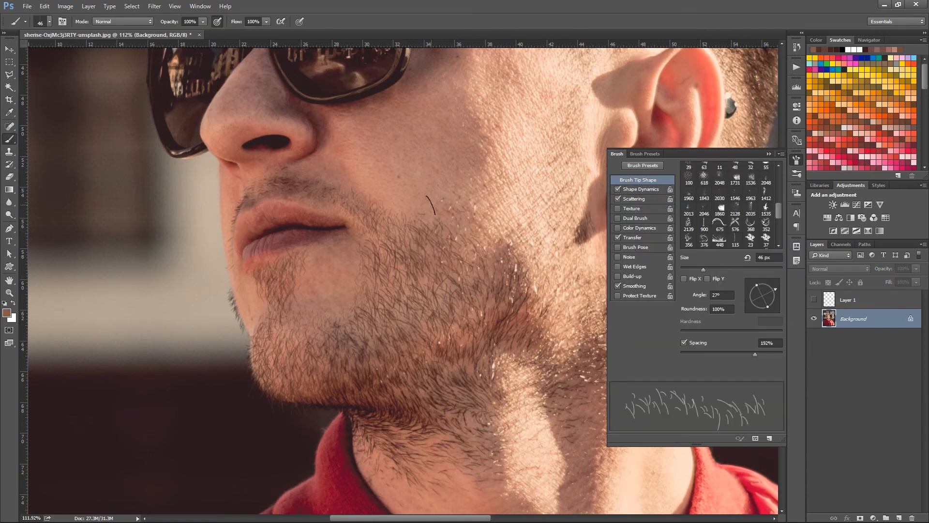
{"action": "left_click", "coordinate": [433, 213]}
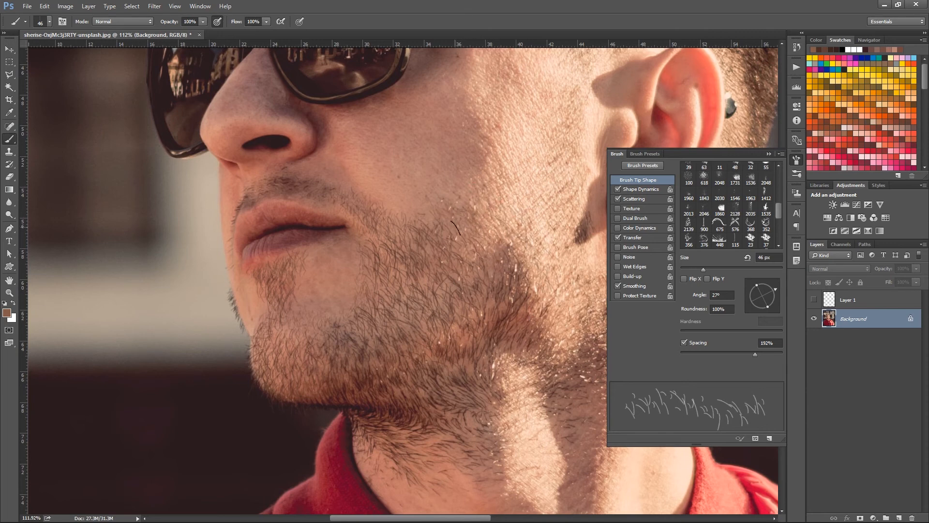
Try a 36 px brush at a -4° angle near the sideburn and undo the last two strokes.
{"action": "left_click_drag", "start_coordinate": [749, 285], "coordinate": [769, 296]}
{"action": "key", "text": "["}
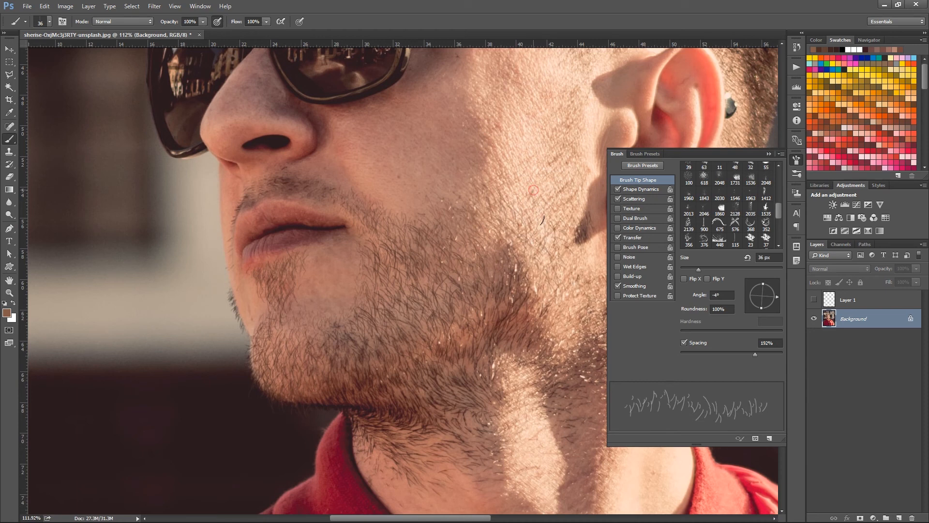
{"action": "key", "text": "ctrl+alt+z"}
{"action": "key", "text": "ctrl+alt+z"}
Set the brush tip to 46 px at 22° and paint light hairs on the cheek towards the sideburn.
{"action": "left_click_drag", "start_coordinate": [750, 296], "coordinate": [774, 291]}
{"action": "left_click_drag", "start_coordinate": [700, 269], "coordinate": [703, 270]}
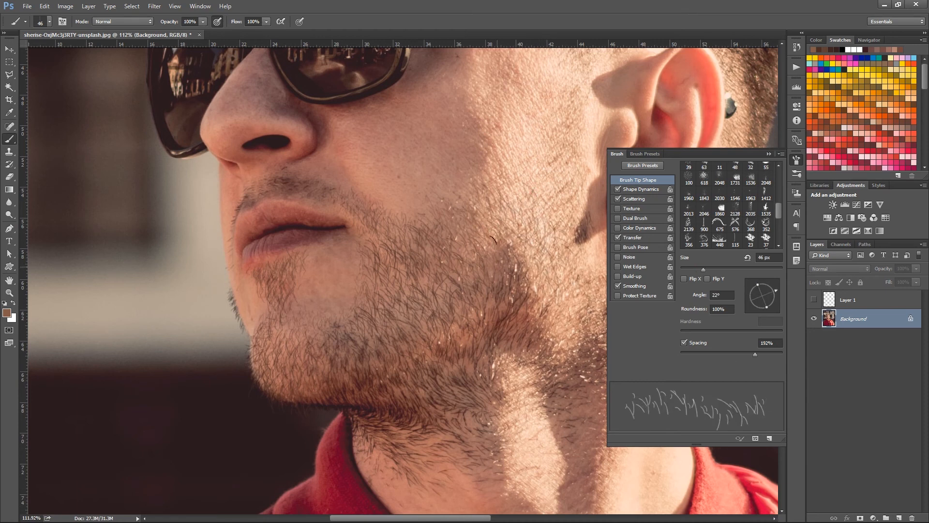
{"action": "left_click", "coordinate": [546, 153]}
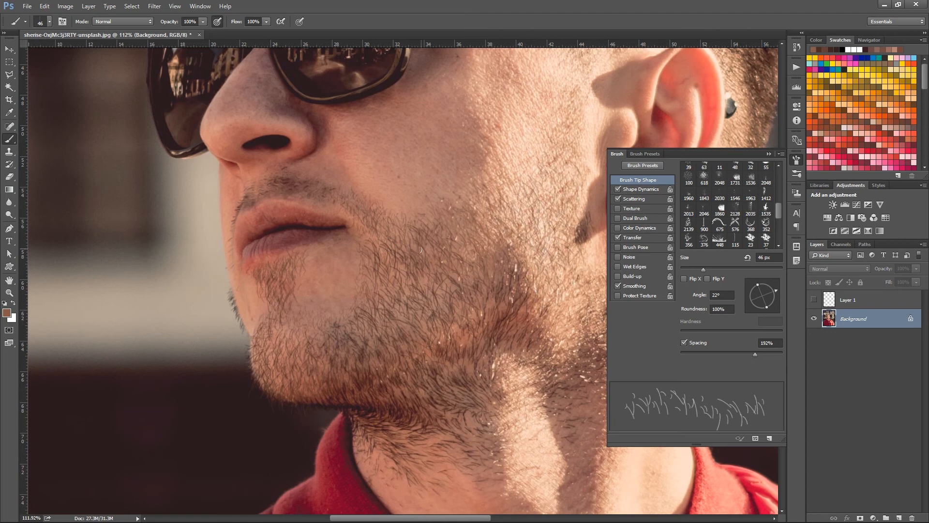
Set the beard brush tip to 25 px at a 15° angle for finer hairs.
{"action": "key", "text": "bracketleft"}
{"action": "key", "text": "bracketleft"}
{"action": "key", "text": "bracketleft"}
{"action": "key", "text": "bracketleft"}
{"action": "key", "text": "bracketleft"}
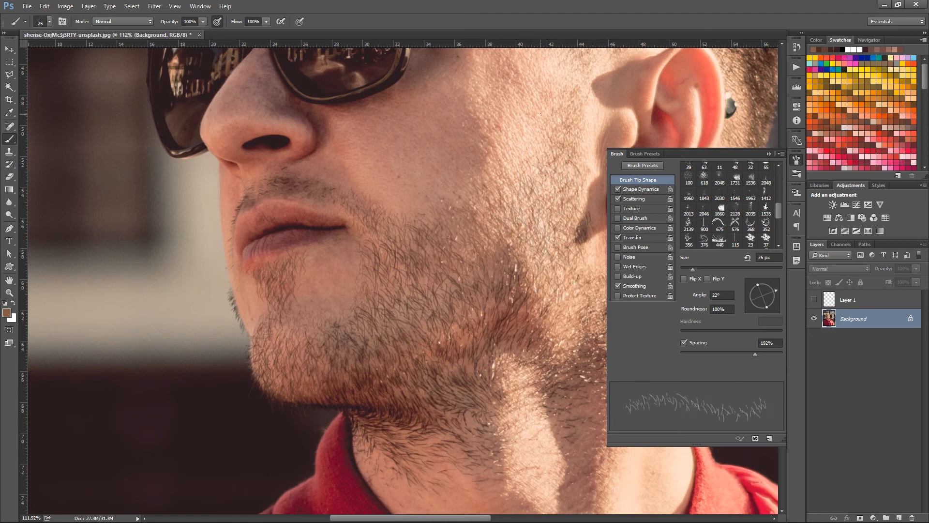
{"action": "left_click_drag", "start_coordinate": [759, 284], "coordinate": [774, 289]}
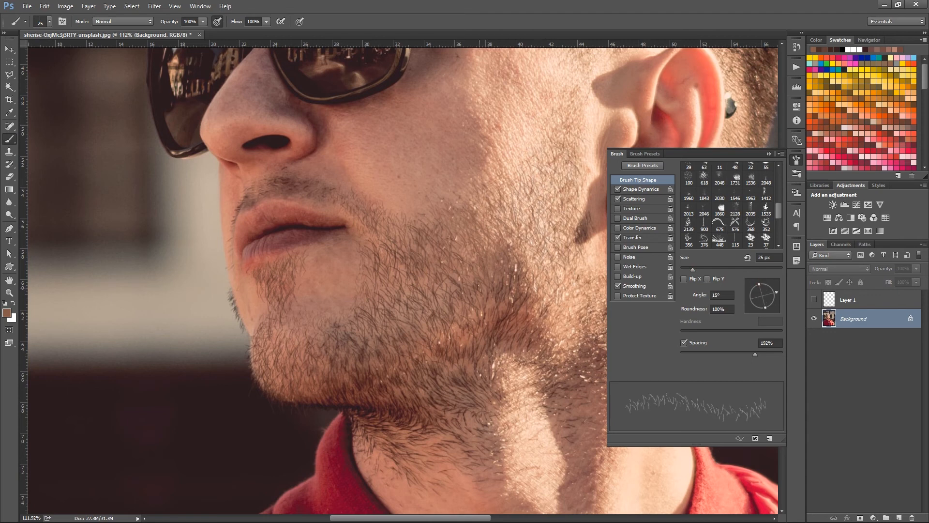
Enlarge the brush to 56 px and change the foreground colour to a reddish brown for the cheek beard.
{"action": "key", "text": "bracketright"}
{"action": "key", "text": "bracketright"}
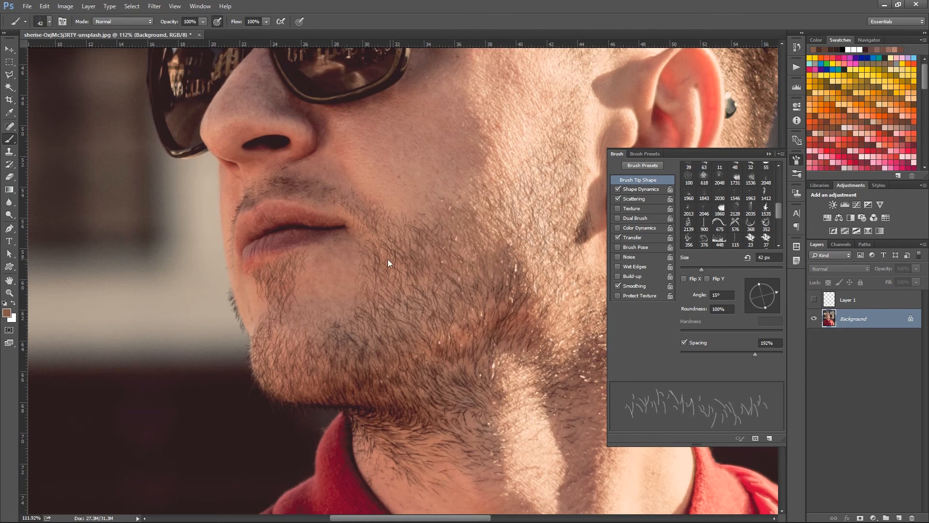
{"action": "left_click", "coordinate": [7, 314]}
{"action": "left_click", "coordinate": [773, 216]}
{"action": "key", "text": "bracketright"}
{"action": "key", "text": "bracketright"}
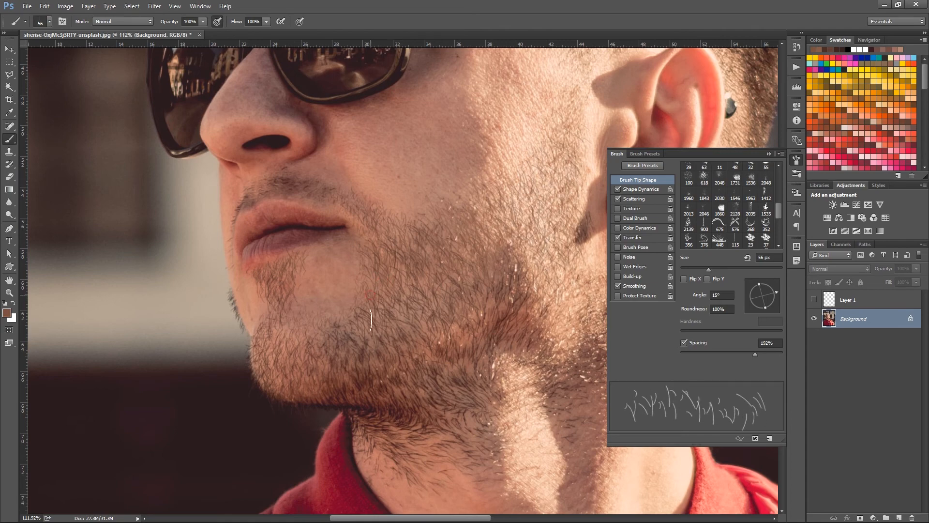
Darken the foreground colour to a deep brown and paint hair beside the mouth and across the cheek beard.
{"action": "left_click", "coordinate": [373, 223]}
{"action": "left_click", "coordinate": [7, 313]}
{"action": "left_click", "coordinate": [618, 299]}
{"action": "left_click", "coordinate": [771, 219]}
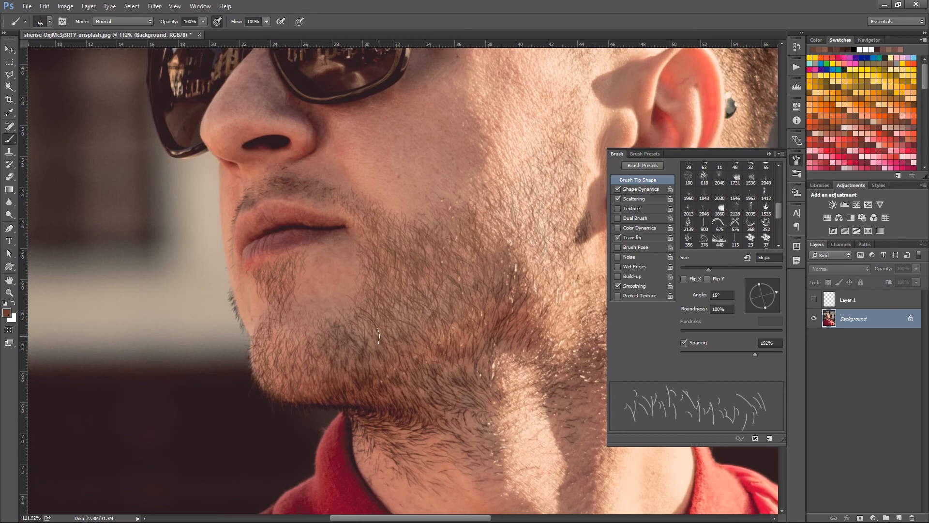
{"action": "left_click", "coordinate": [7, 313]}
{"action": "left_click", "coordinate": [632, 309]}
{"action": "left_click", "coordinate": [771, 220]}
{"action": "mouse_move", "coordinate": [388, 315]}
{"action": "left_mouse_down"}
{"action": "mouse_move", "coordinate": [455, 261]}
{"action": "mouse_move", "coordinate": [490, 262]}
{"action": "left_mouse_up"}
Set the brush angle to 173° and paint hair into the chin and lower beard at 34 px and 64 px.
{"action": "left_click_drag", "start_coordinate": [709, 269], "coordinate": [694, 269]}
{"action": "left_click", "coordinate": [754, 294]}
{"action": "key", "text": "bracketright"}
{"action": "key", "text": "bracketright"}
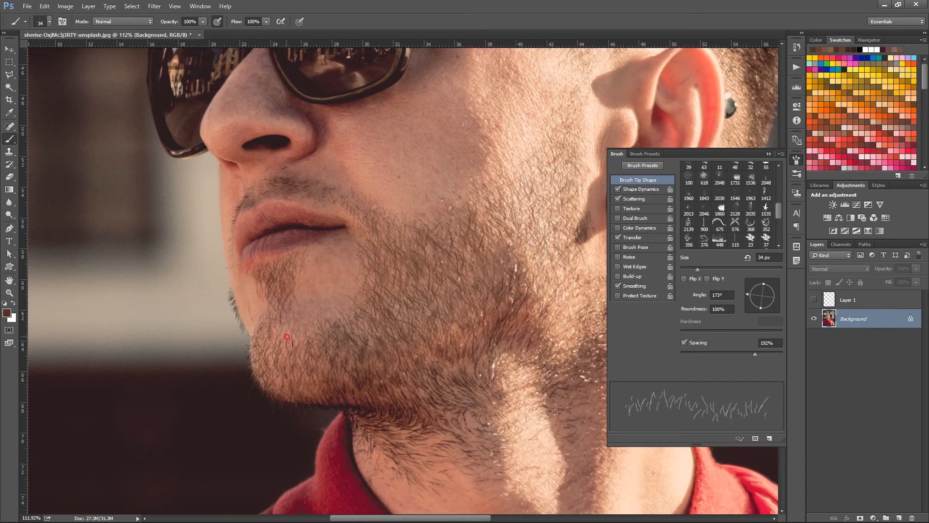
{"action": "key", "text": "bracketright"}
{"action": "key", "text": "bracketright"}
{"action": "key", "text": "bracketright"}
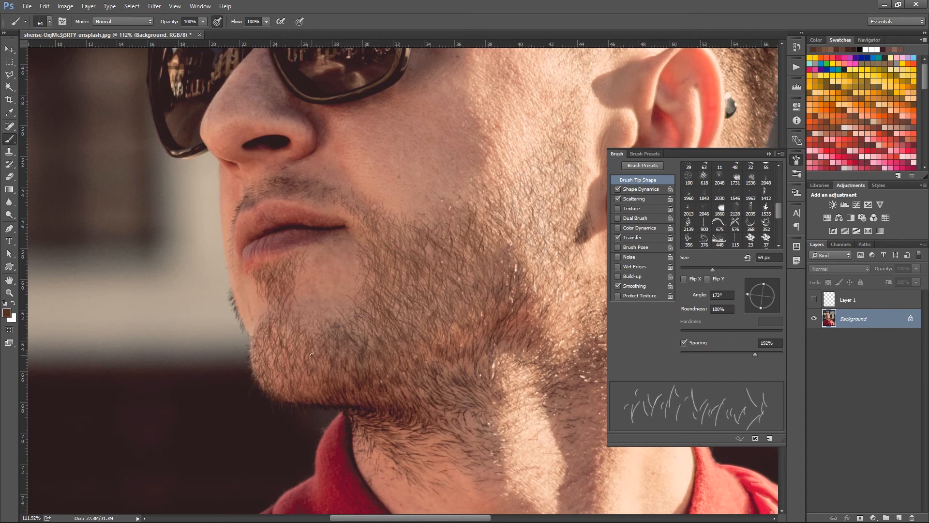
Reduce the brush to 25 px at 139° and finally 20 px at 171°, adding short hairs around the mouth.
{"action": "scroll", "coordinate": [379, 309], "scroll_direction": "down", "scroll_amount": 5}
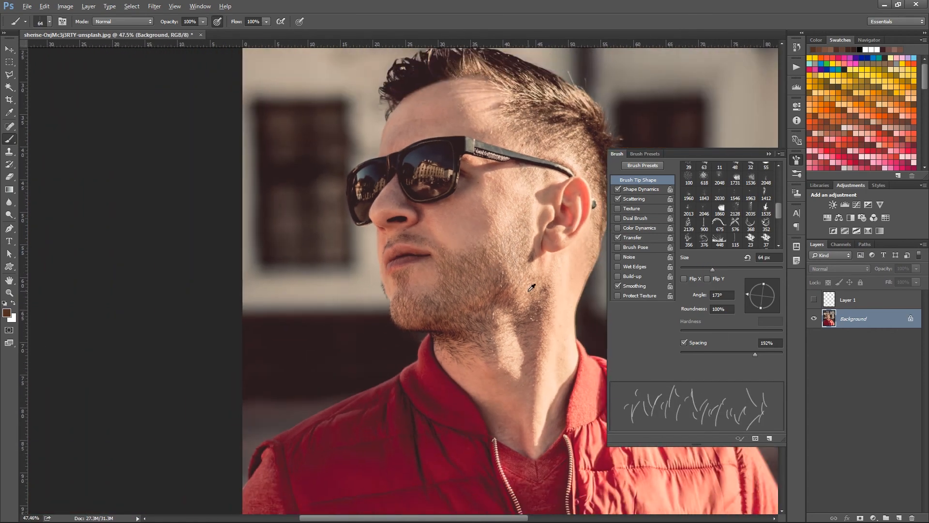
{"action": "scroll", "coordinate": [379, 309], "scroll_direction": "up", "scroll_amount": 5}
{"action": "left_click_drag", "start_coordinate": [712, 269], "coordinate": [696, 270]}
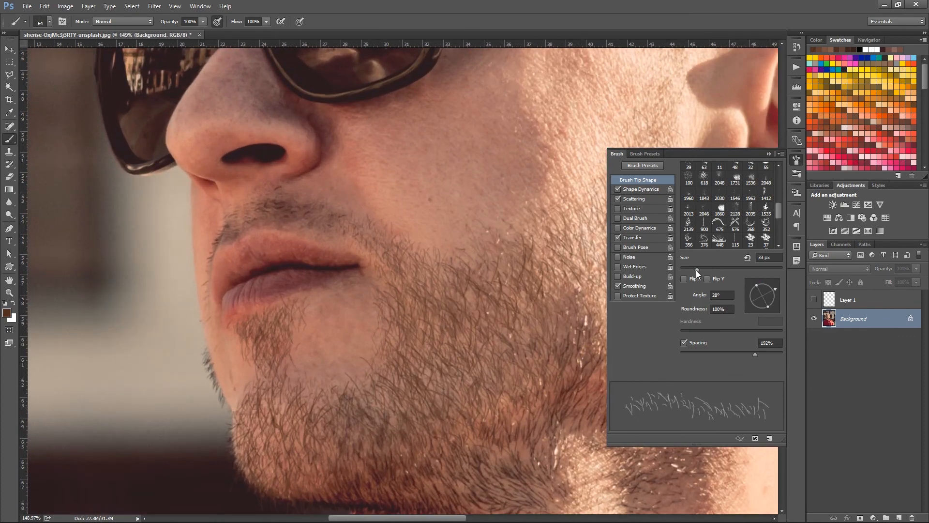
{"action": "left_click_drag", "start_coordinate": [754, 293], "coordinate": [747, 293]}
{"action": "left_click_drag", "start_coordinate": [697, 269], "coordinate": [701, 269]}
{"action": "left_click", "coordinate": [750, 286]}
{"action": "key", "text": "bracketleft"}
{"action": "key", "text": "bracketleft"}
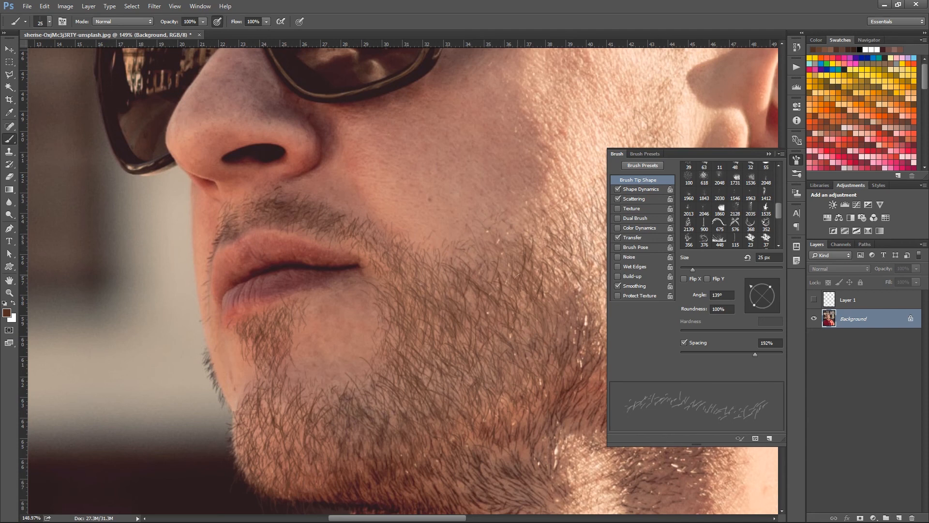
{"action": "key", "text": "bracketleft"}
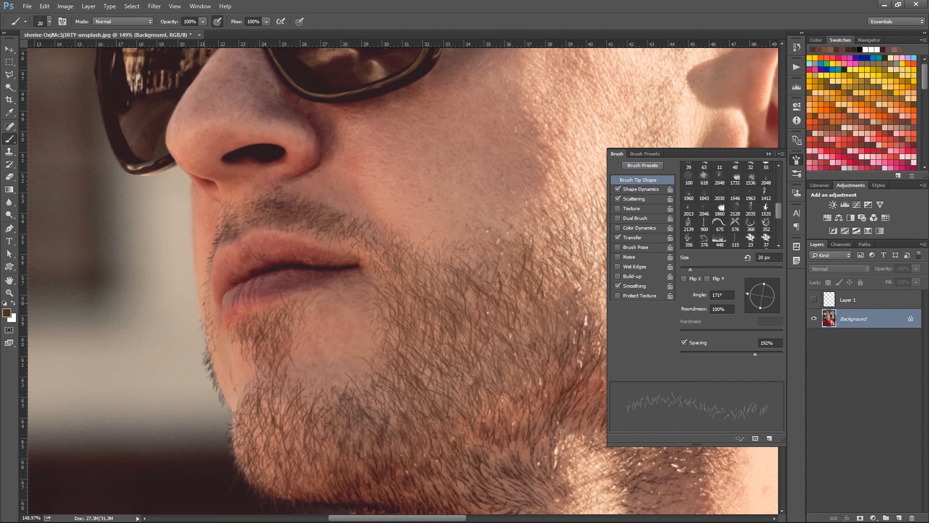
Close the brush settings and review the retouched beard on the whole portrait.
{"action": "scroll", "coordinate": [204, 275], "scroll_direction": "down", "scroll_amount": 5}
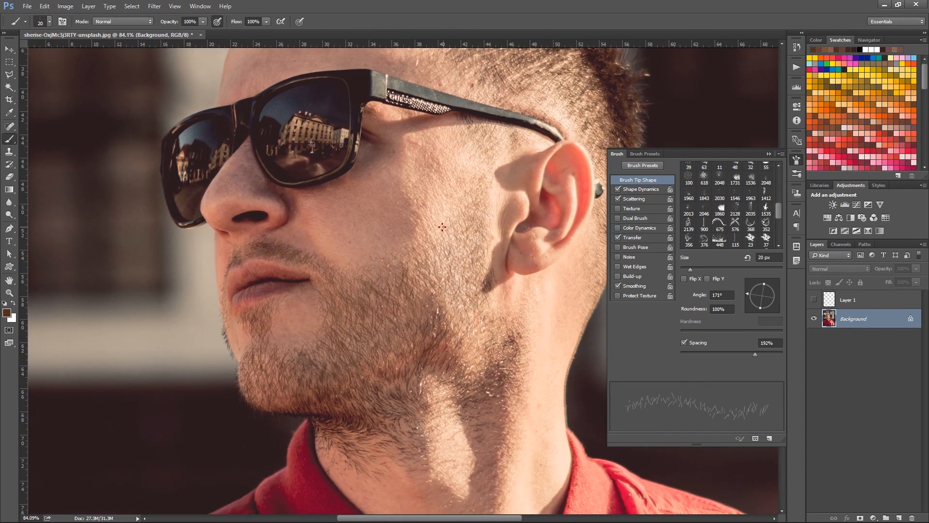
{"action": "scroll", "coordinate": [372, 296], "scroll_direction": "down", "scroll_amount": 4}
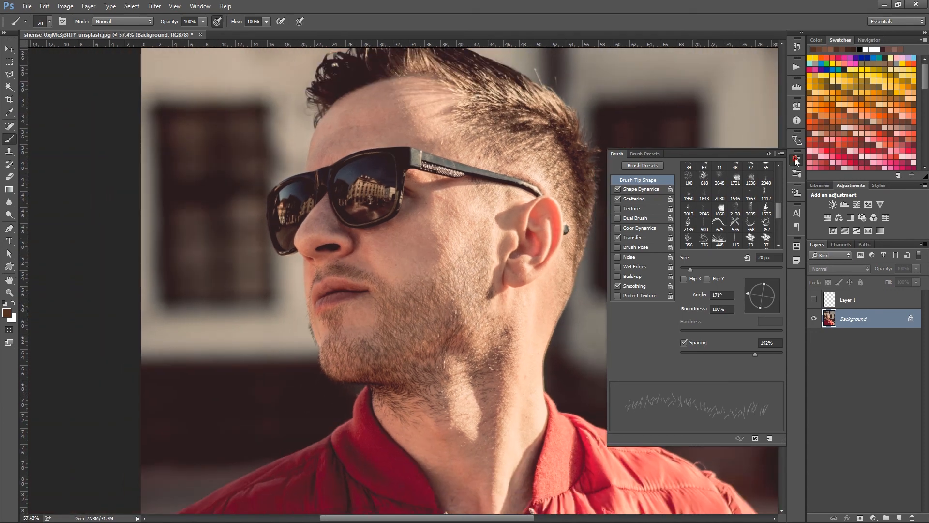
{"action": "left_click", "coordinate": [796, 161]}
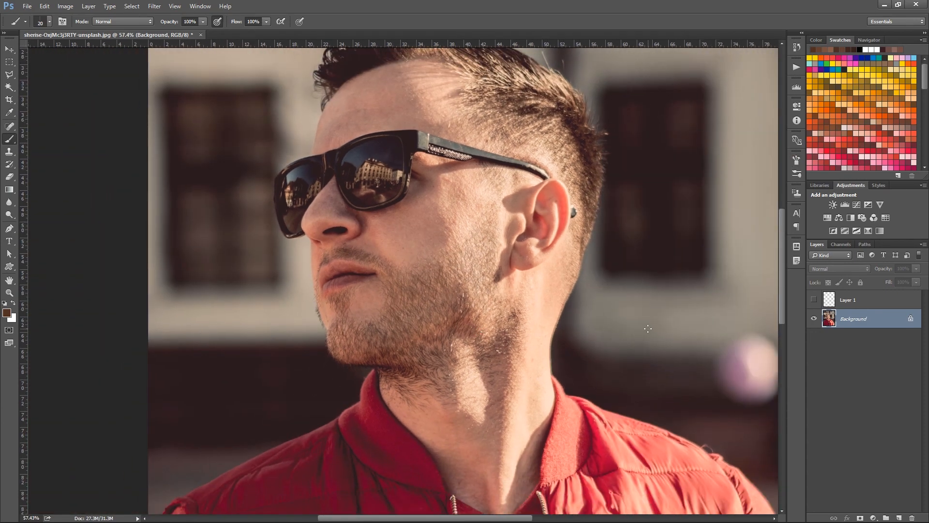